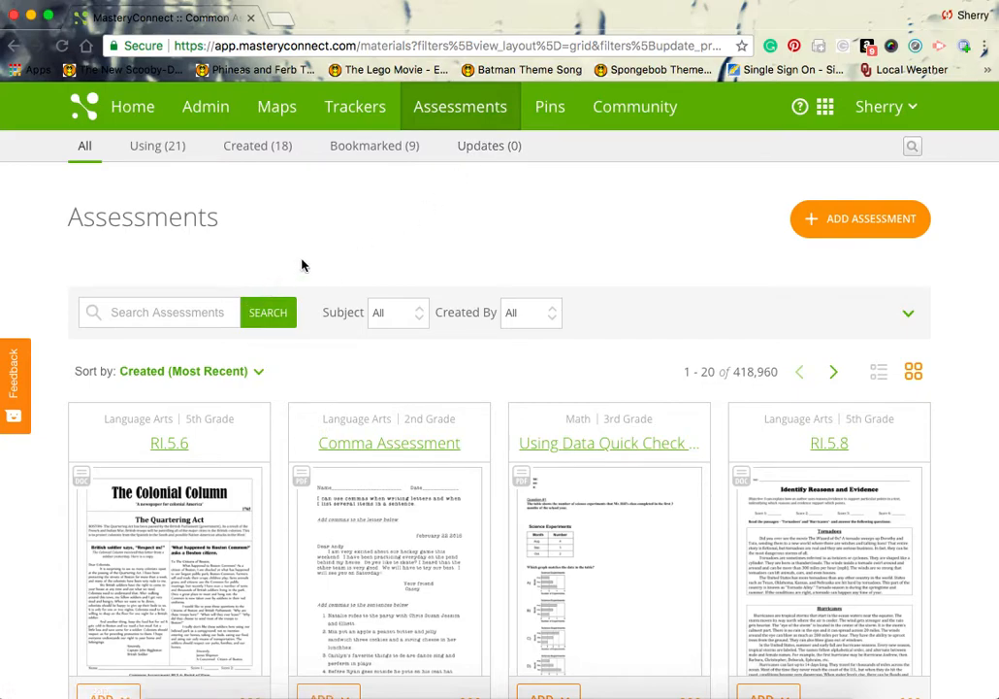
# Step: Search the assessments library for 'quarter hour' and limit the subject to Math
pyautogui.click(214, 312)
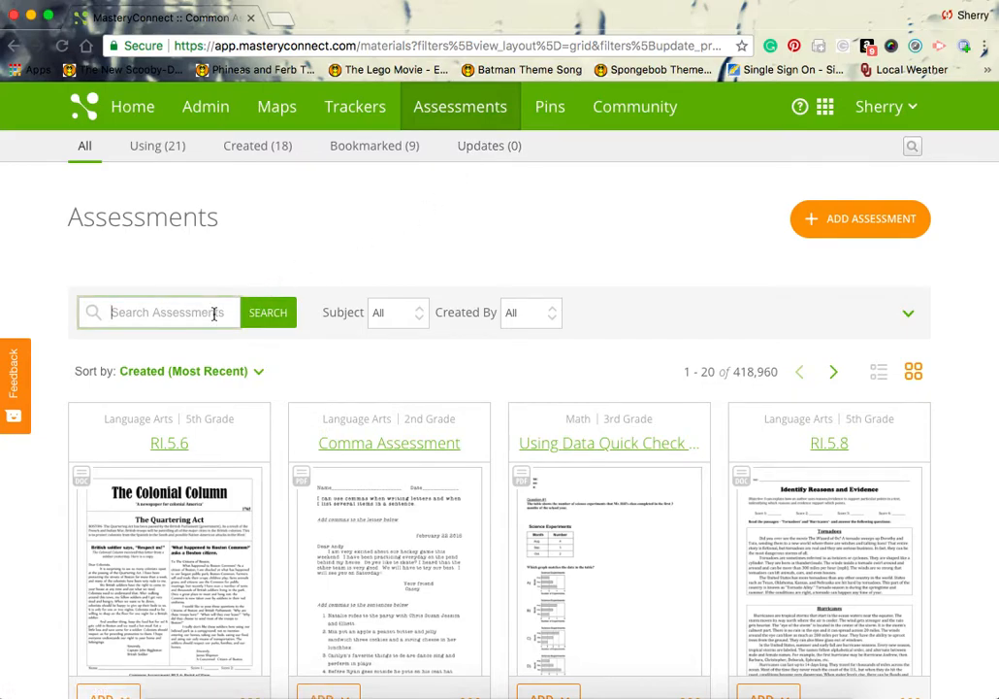
pyautogui.write('q')
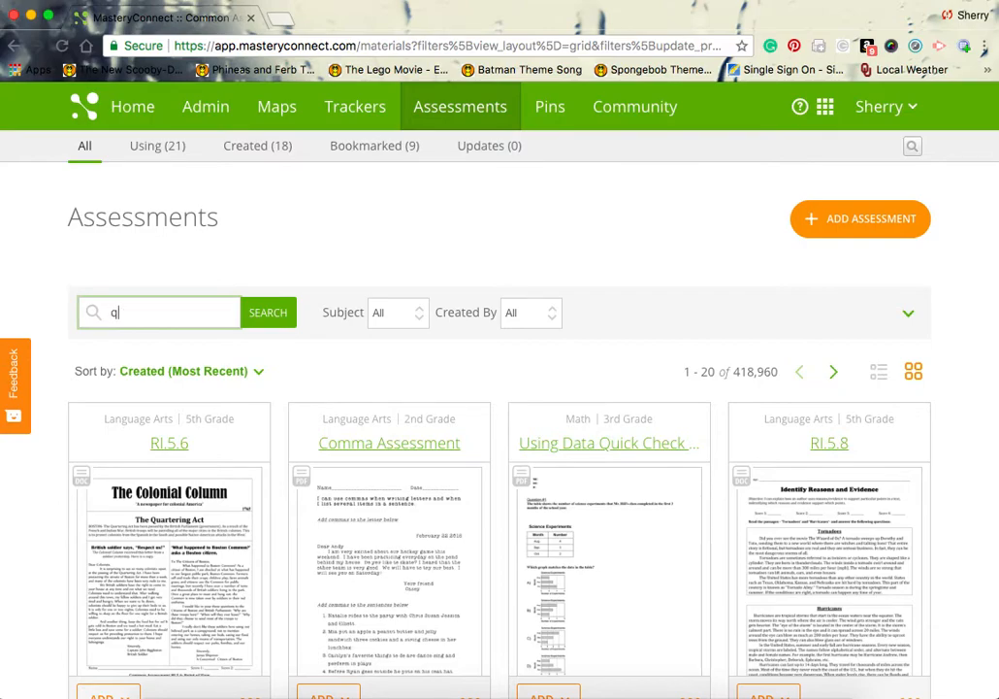
pyautogui.write('uarter hour')
pyautogui.click(376, 307)
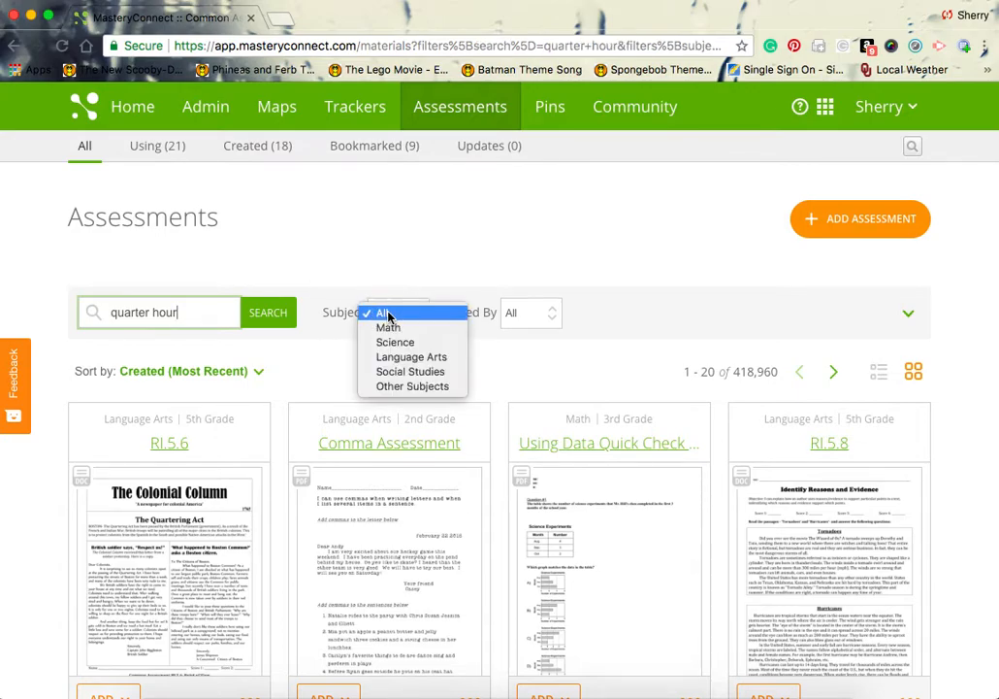
pyautogui.click(393, 326)
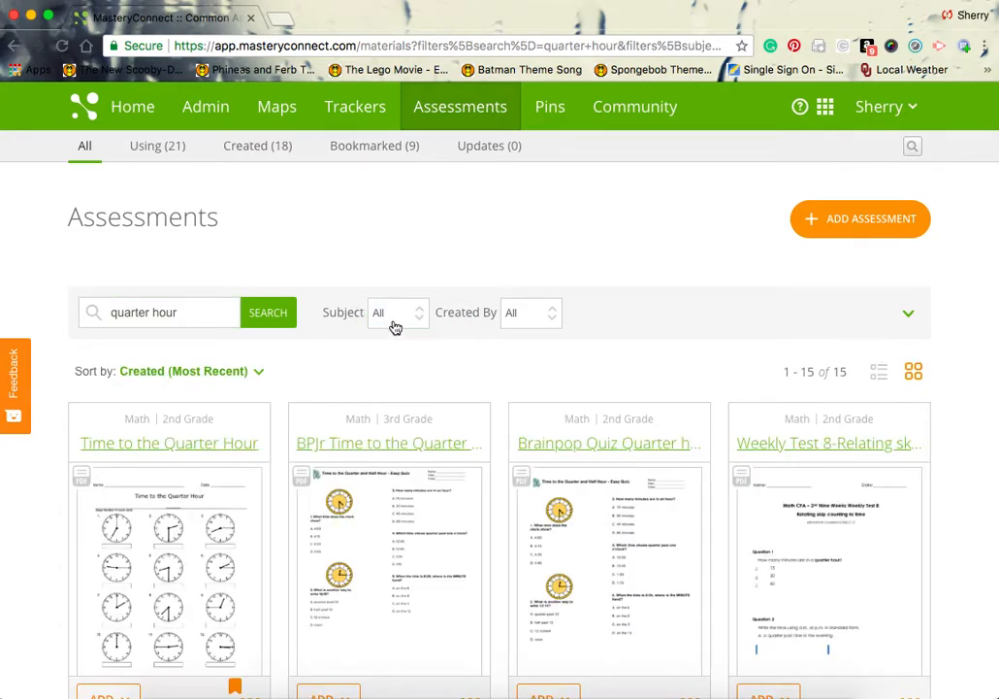
pyautogui.click(393, 328)
pyautogui.click(395, 326)
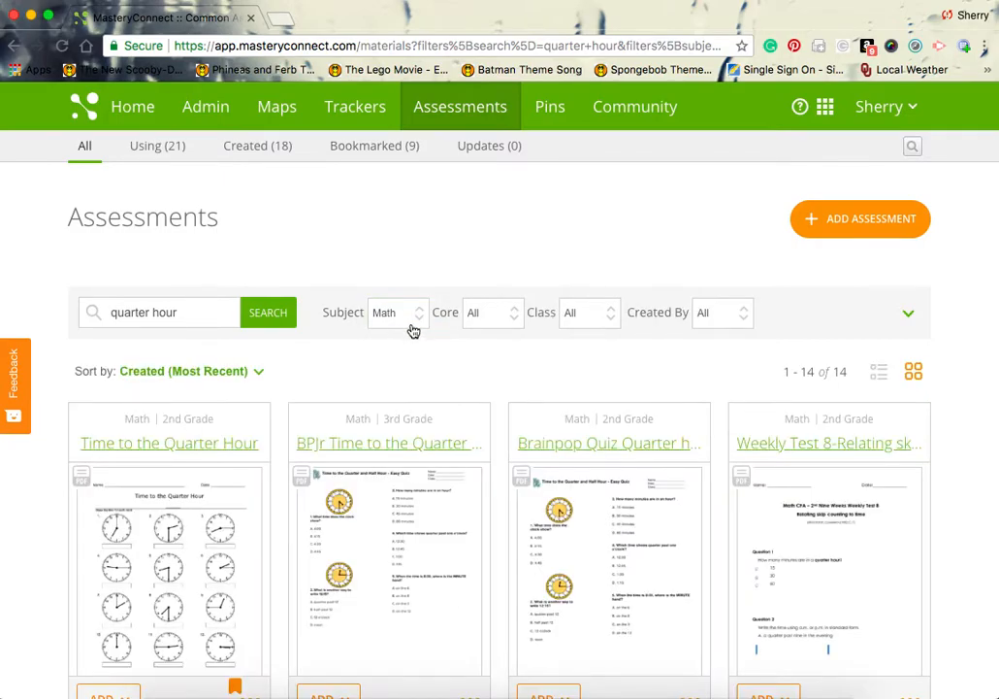
# Step: Filter the results to the OK: Mathematics (2016) core
pyautogui.click(516, 320)
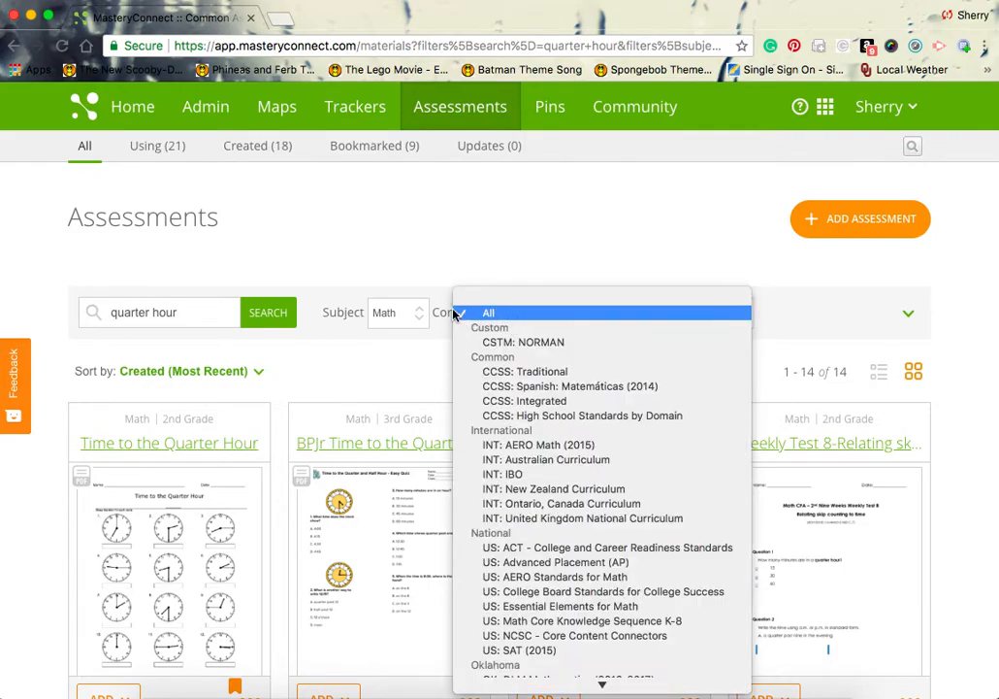
pyautogui.scroll(-2, 531, 568)
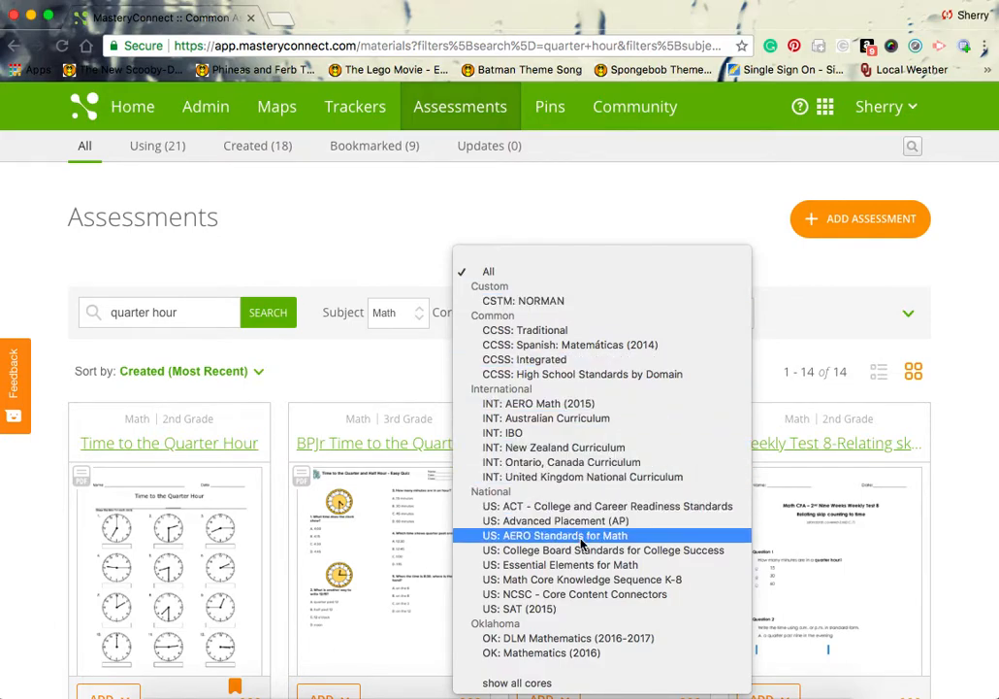
pyautogui.click(574, 656)
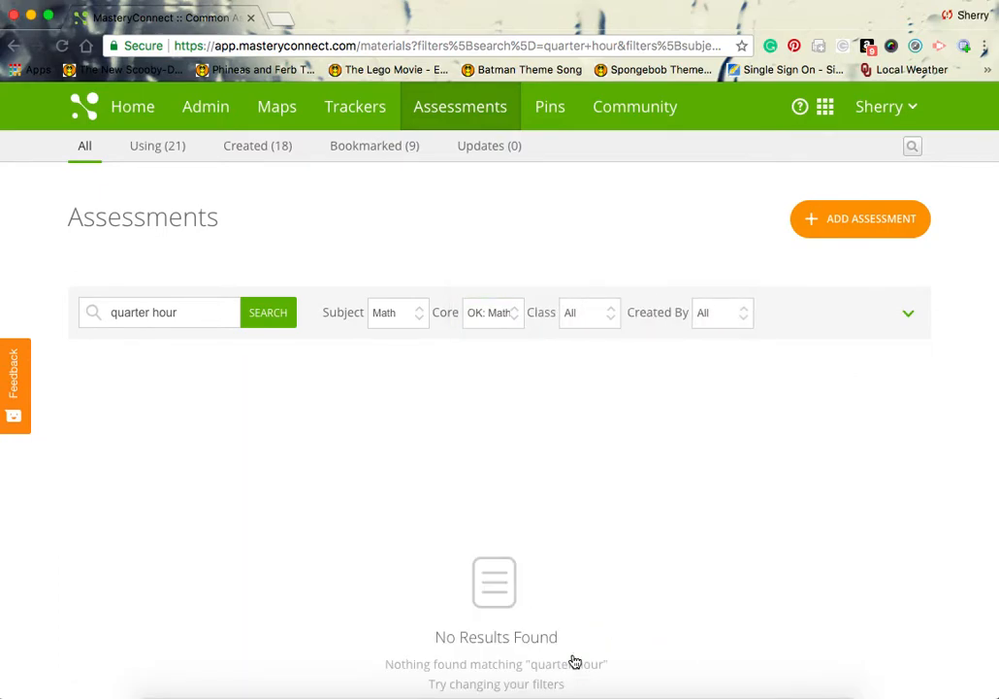
# Step: Limit the results to 2nd Grade, leaving the Standard filter on All
pyautogui.click(588, 318)
pyautogui.click(598, 373)
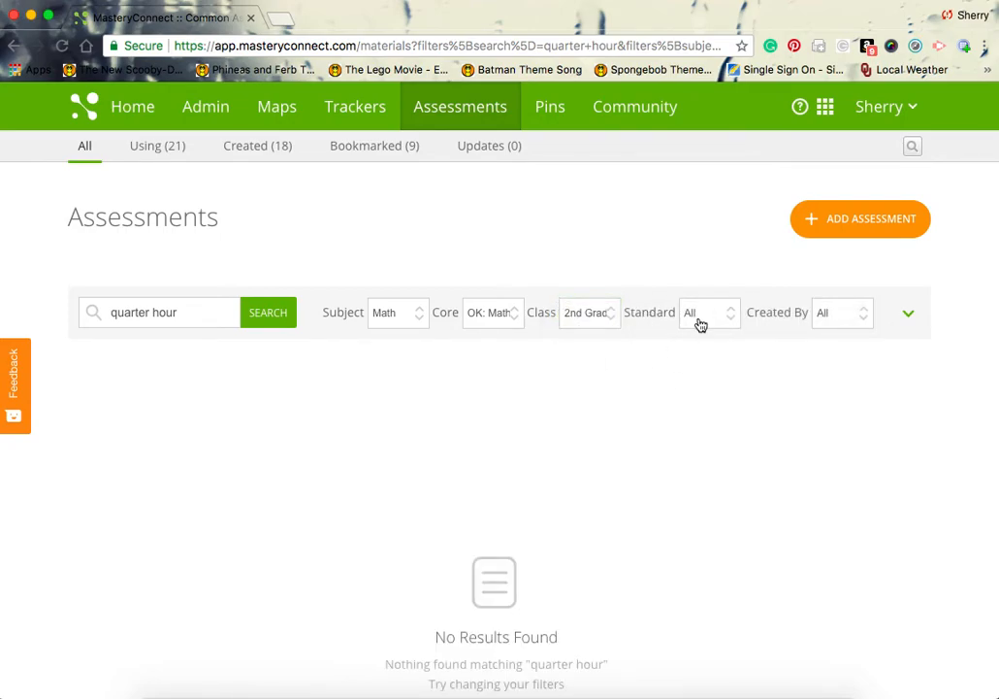
pyautogui.click(699, 322)
pyautogui.click(710, 286)
# Step: Replace the search text with 'time' and run the search
pyautogui.moveTo(185, 314); pyautogui.dragTo(103, 312)
pyautogui.write('time')
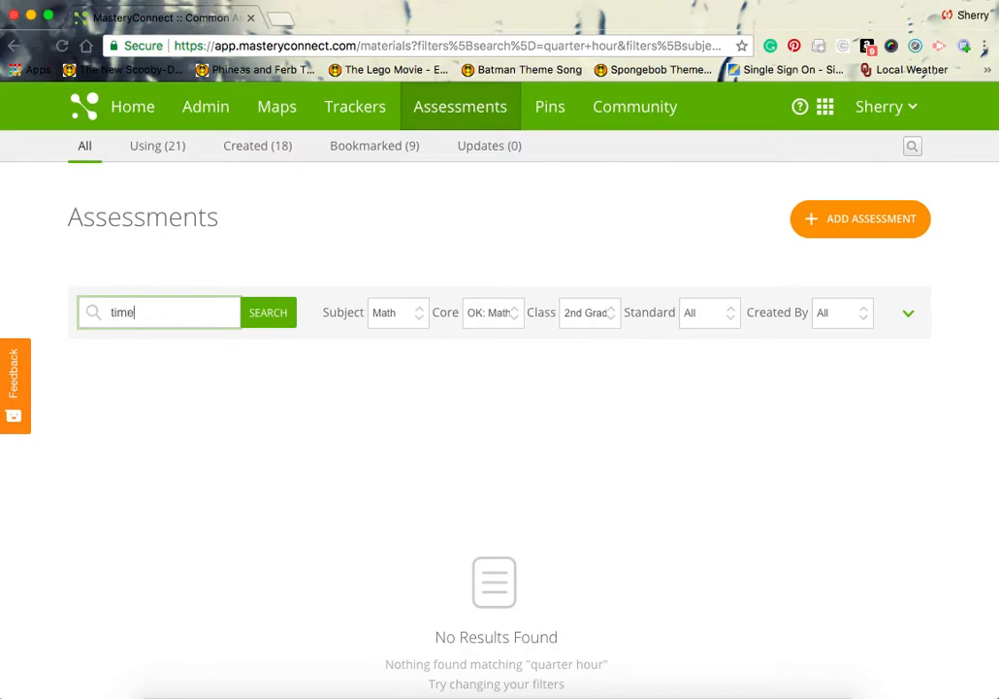
pyautogui.press('Return')
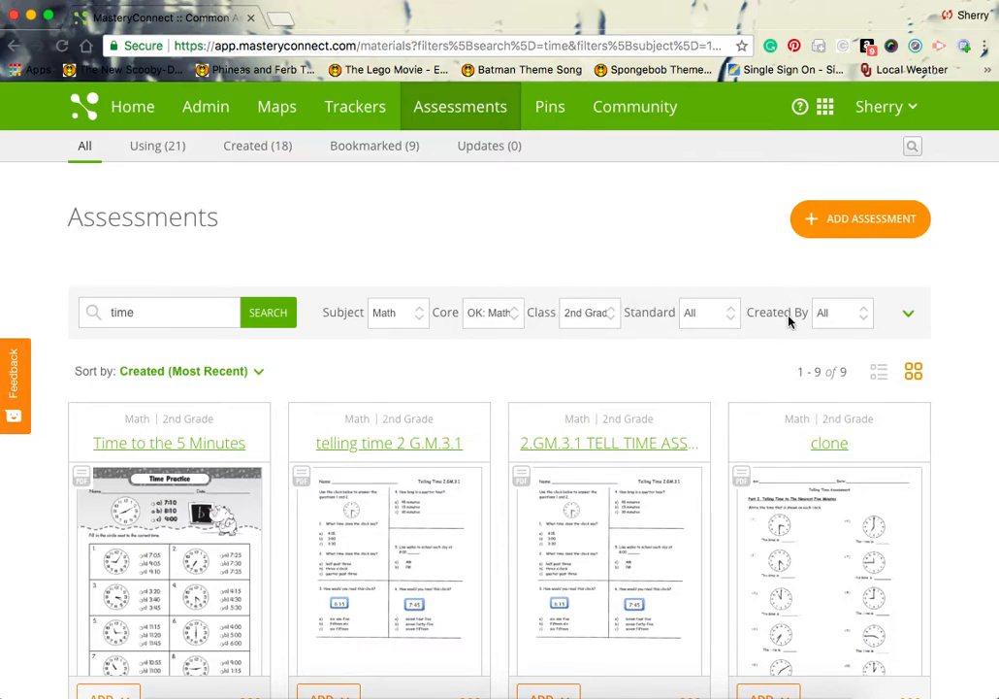
pyautogui.click(824, 317)
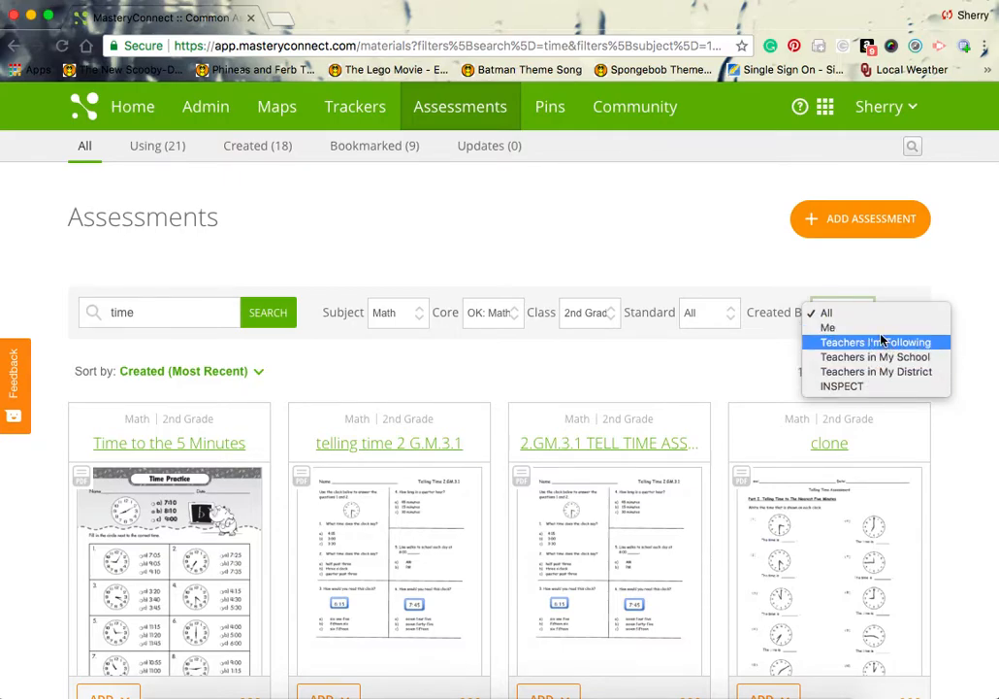
pyautogui.click(750, 363)
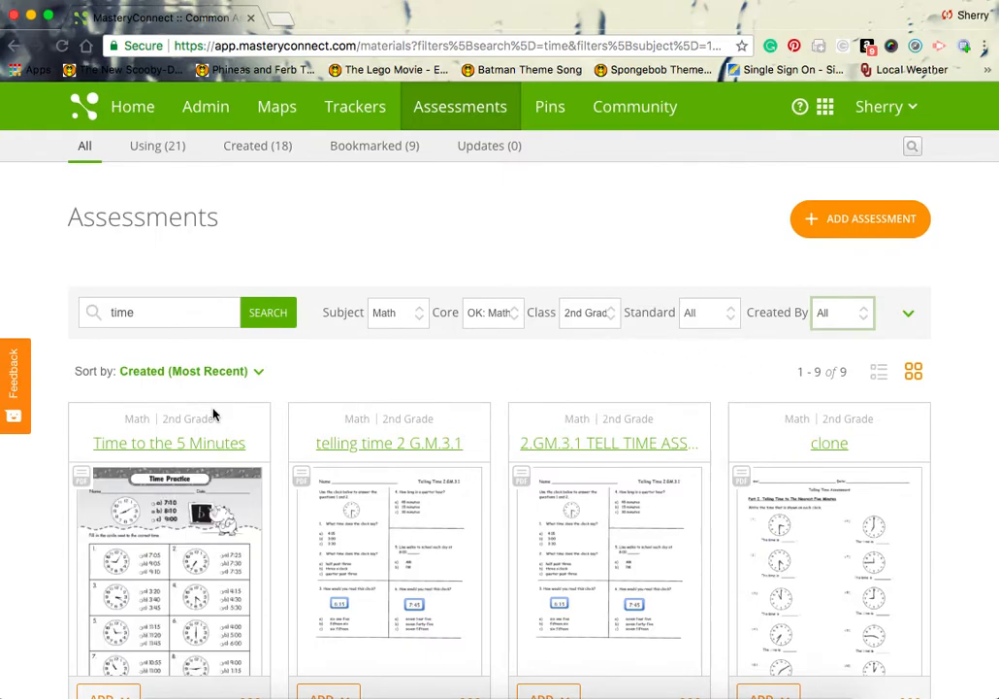
pyautogui.moveTo(221, 552)
pyautogui.scroll(-5, 538, 320)
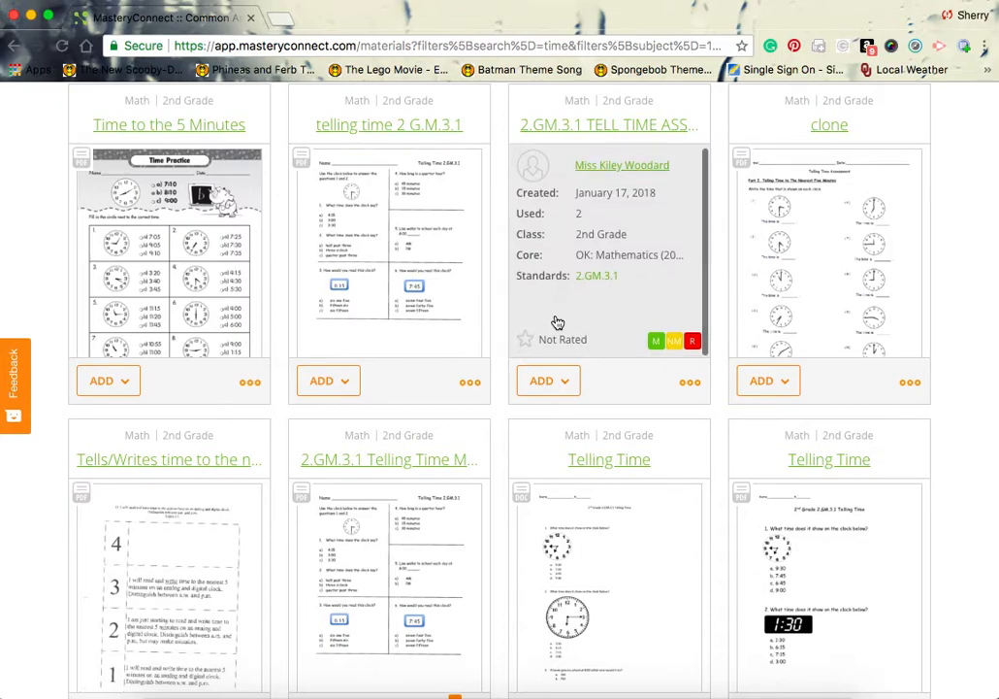
pyautogui.moveTo(514, 527)
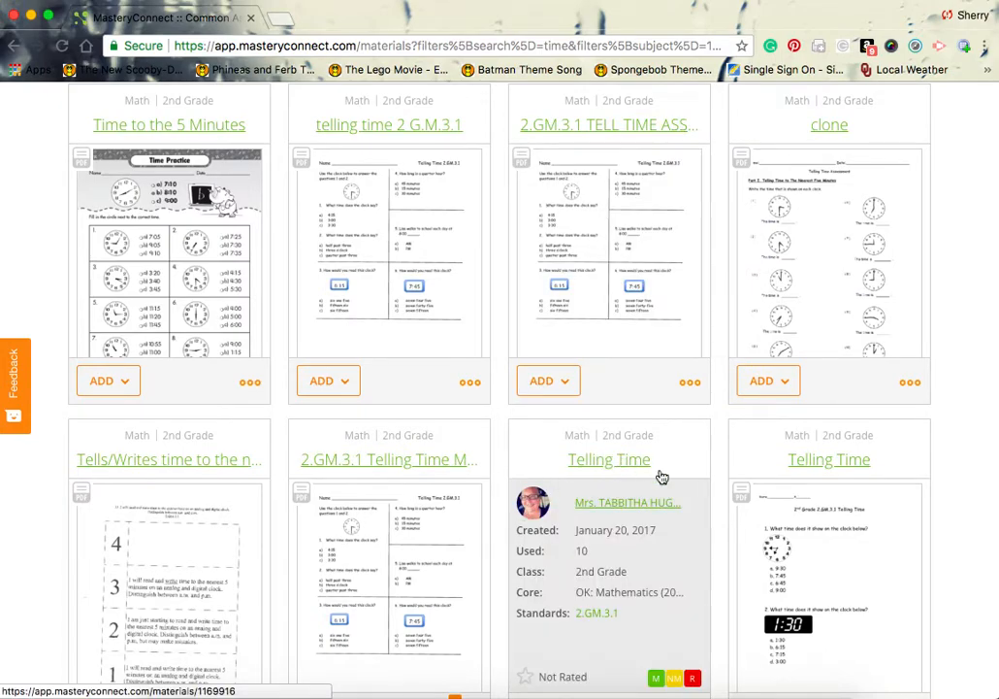
pyautogui.moveTo(825, 551)
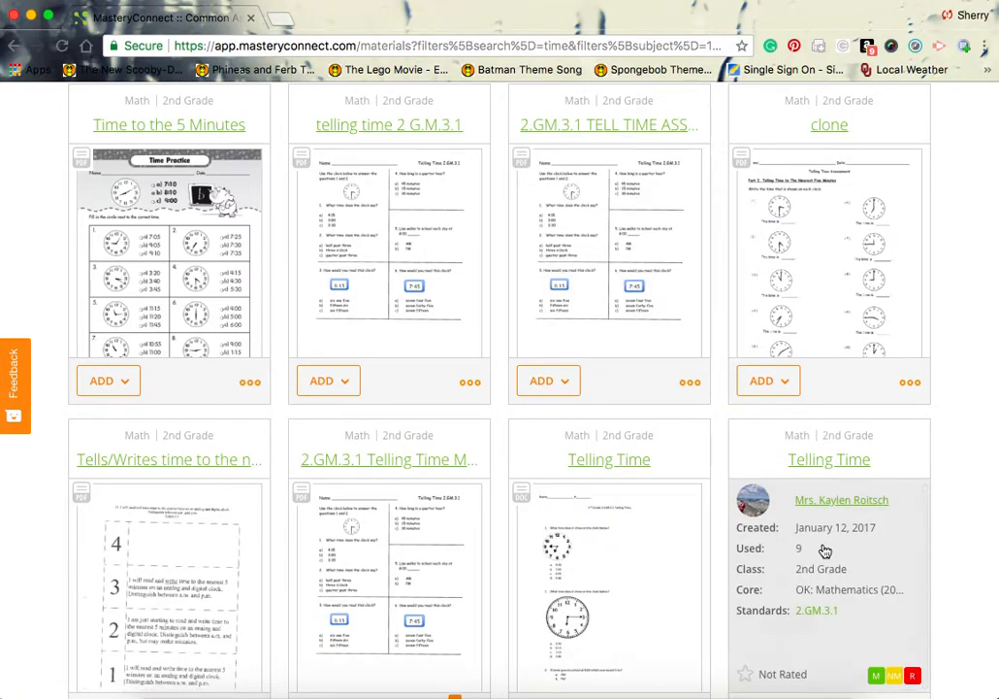
pyautogui.scroll(-5, 955, 448)
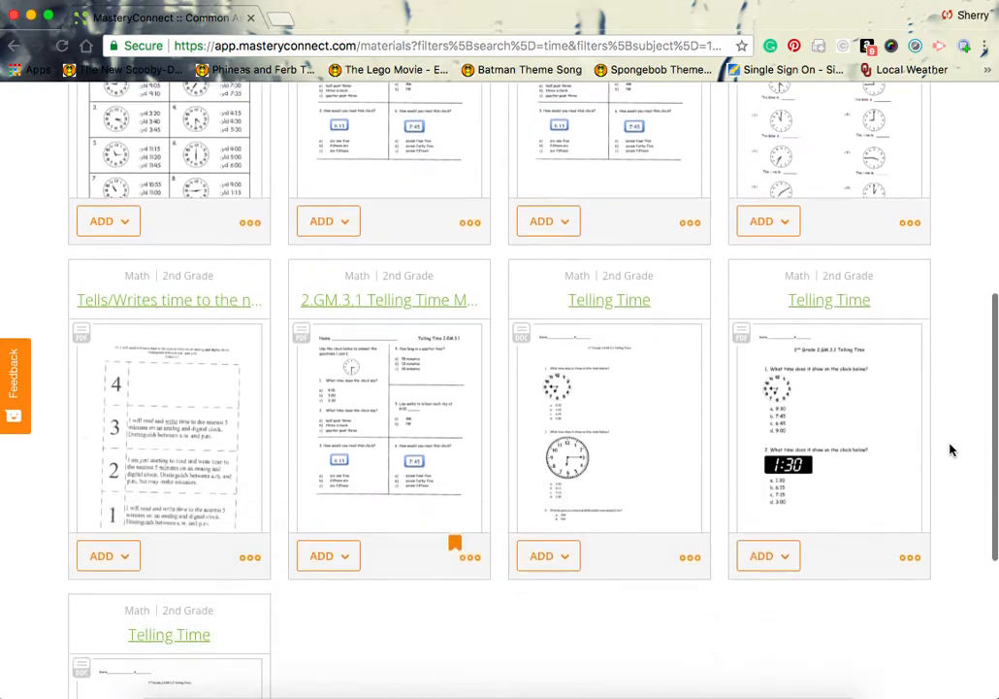
pyautogui.scroll(7, 951, 449)
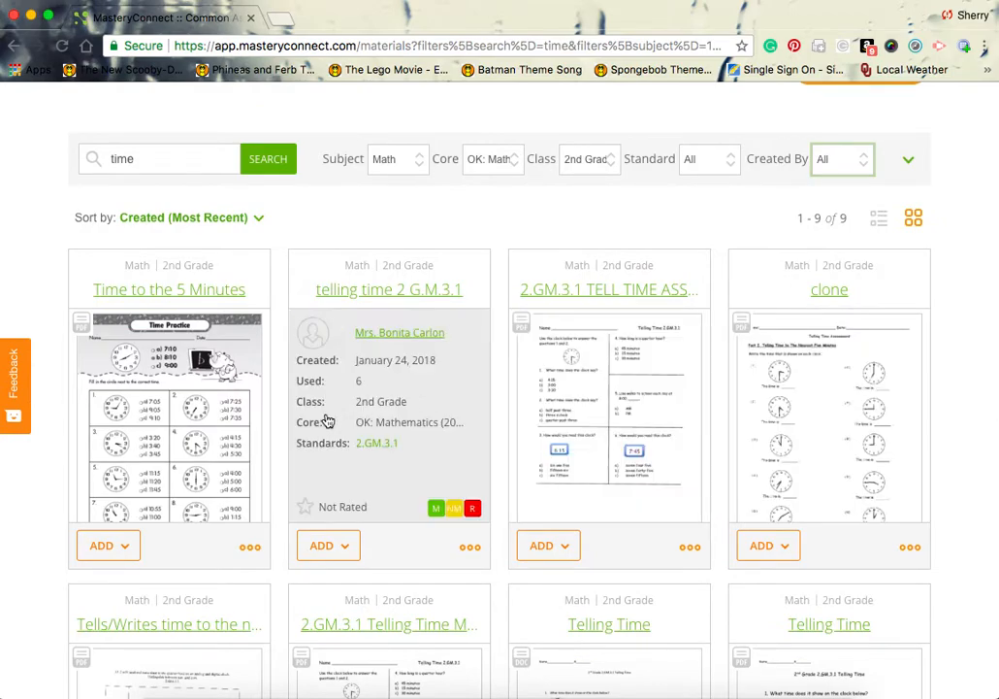
# Step: Open Time to the 5 Minutes, preview its worksheet, and bookmark the assessment
pyautogui.click(230, 297)
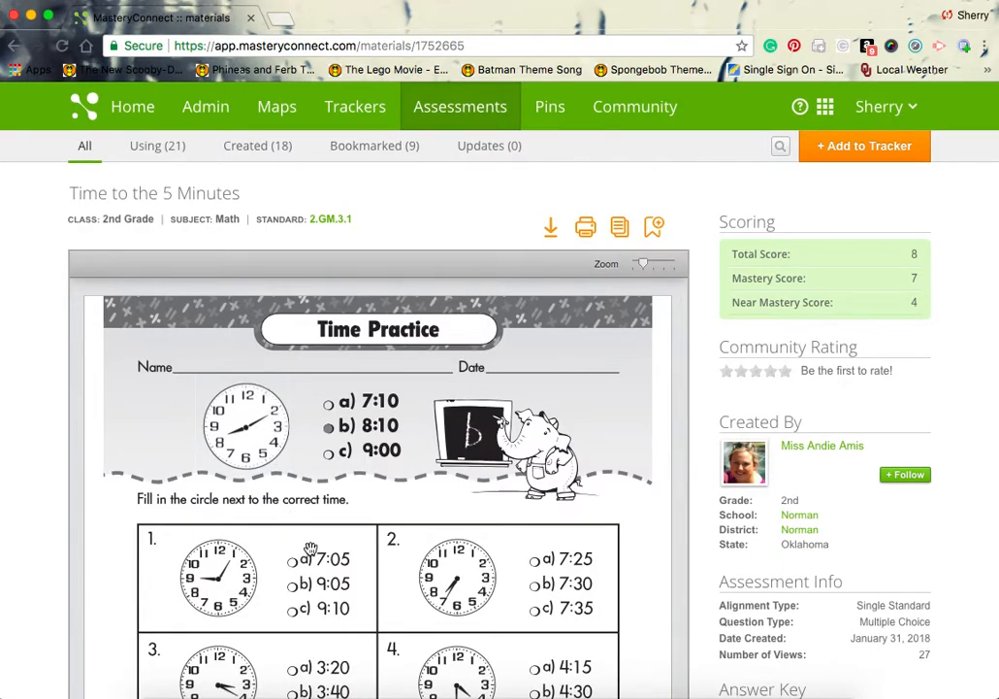
pyautogui.scroll(-1, 308, 571)
pyautogui.scroll(-6, 308, 571)
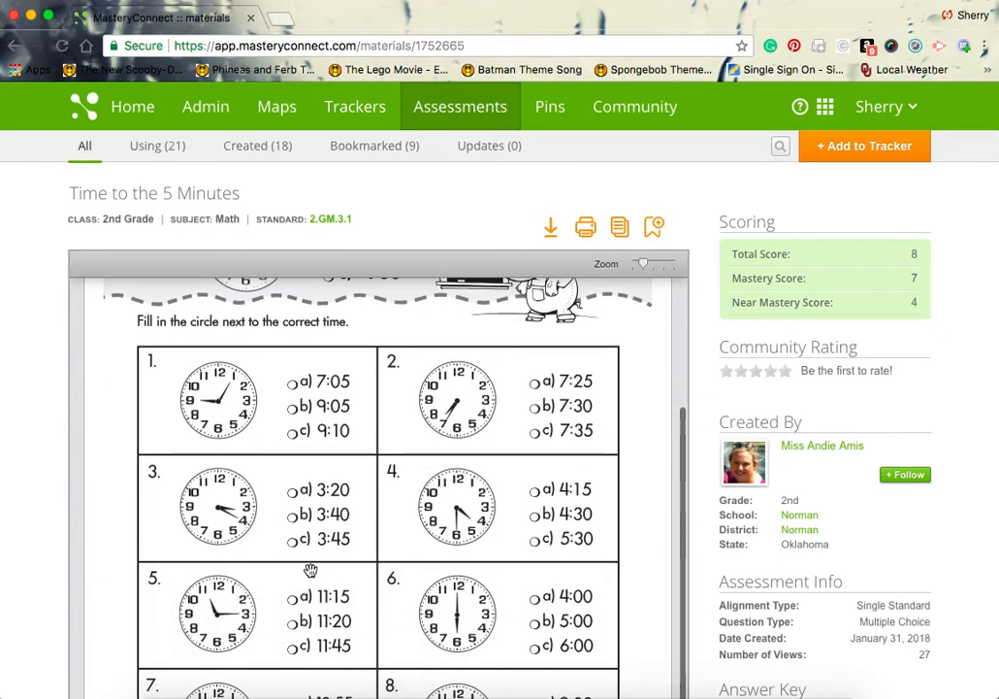
pyautogui.scroll(-5, 309, 570)
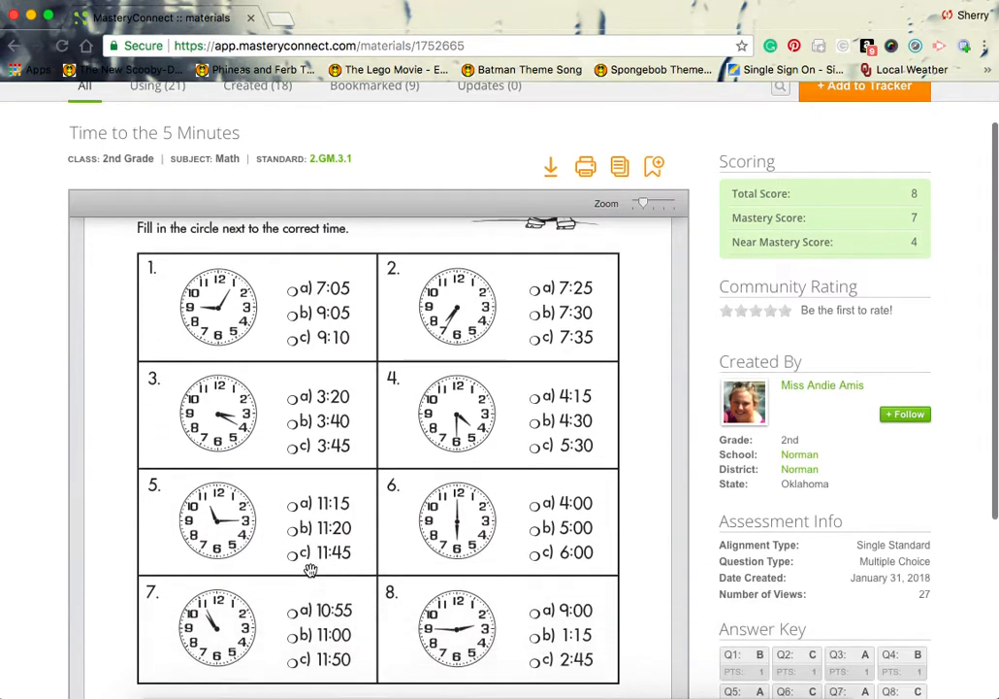
pyautogui.scroll(8, 311, 570)
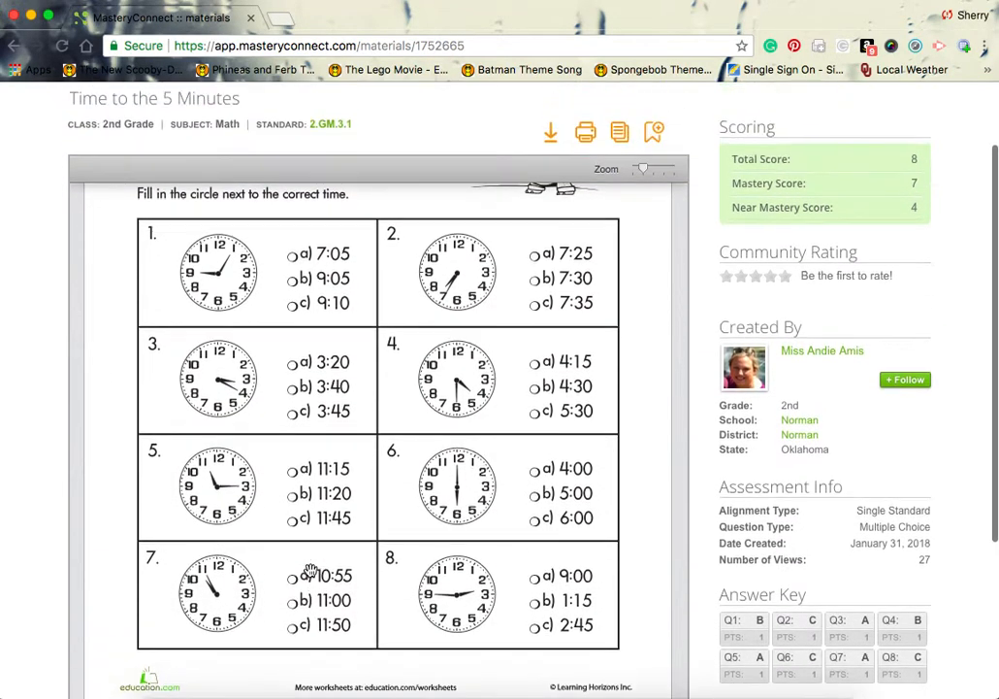
pyautogui.scroll(3, 308, 571)
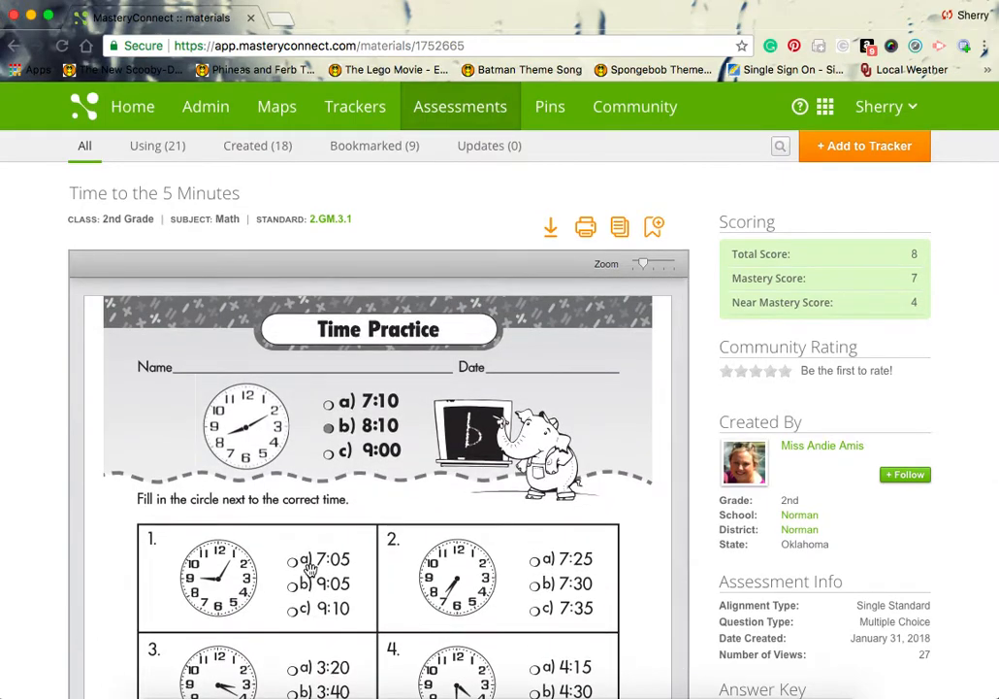
pyautogui.click(657, 226)
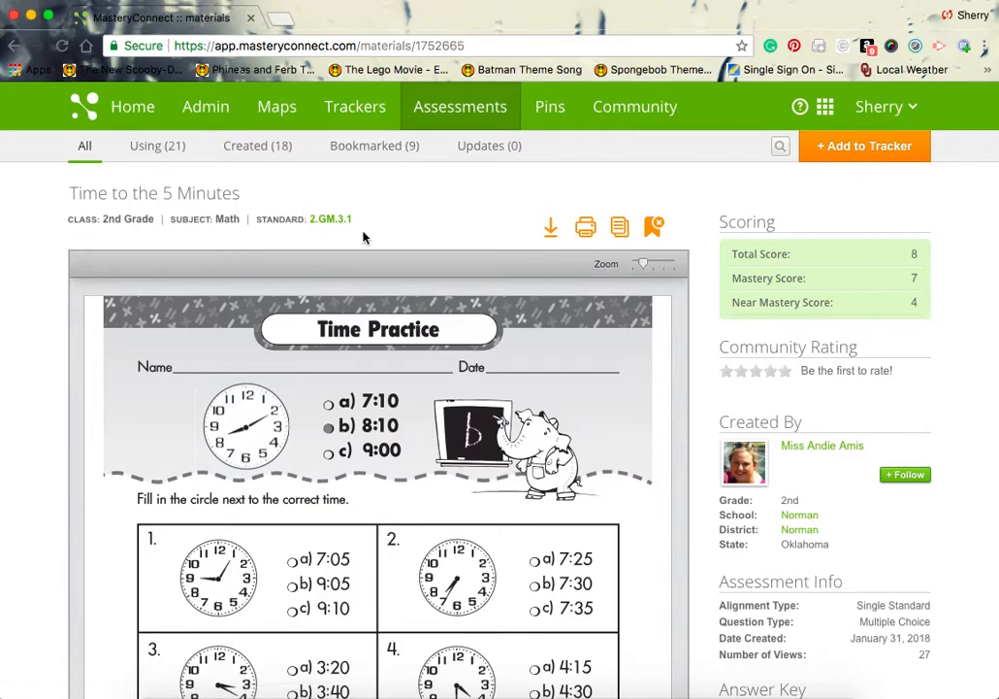
# Step: Add Time to the 5 Minutes to the Franklin Math 2018-2019: 2nd Grade Math tracker
pyautogui.click(834, 147)
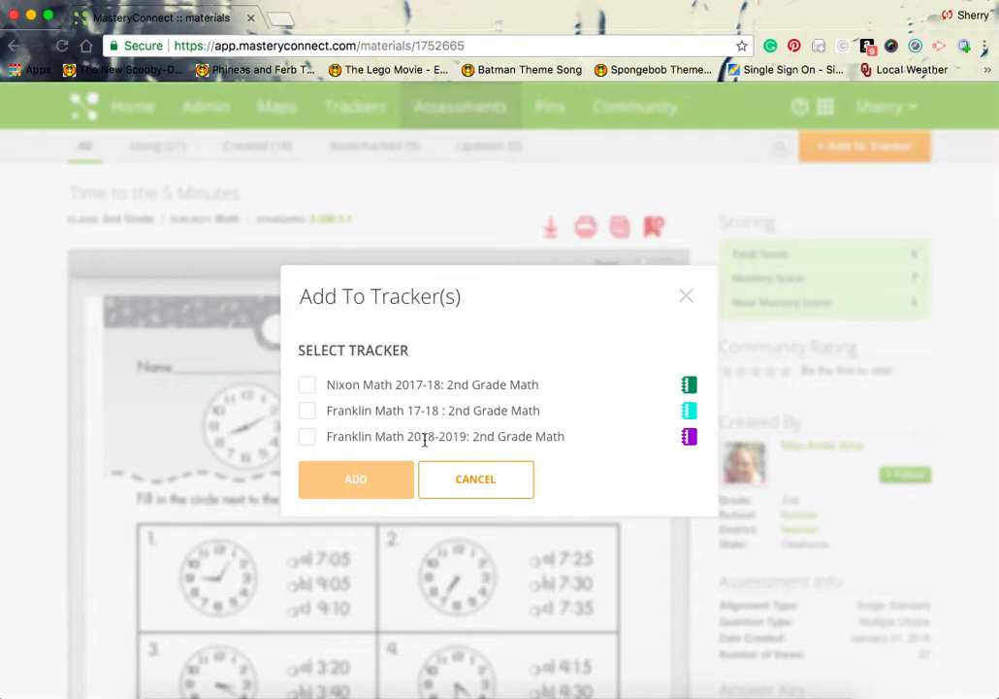
pyautogui.click(307, 438)
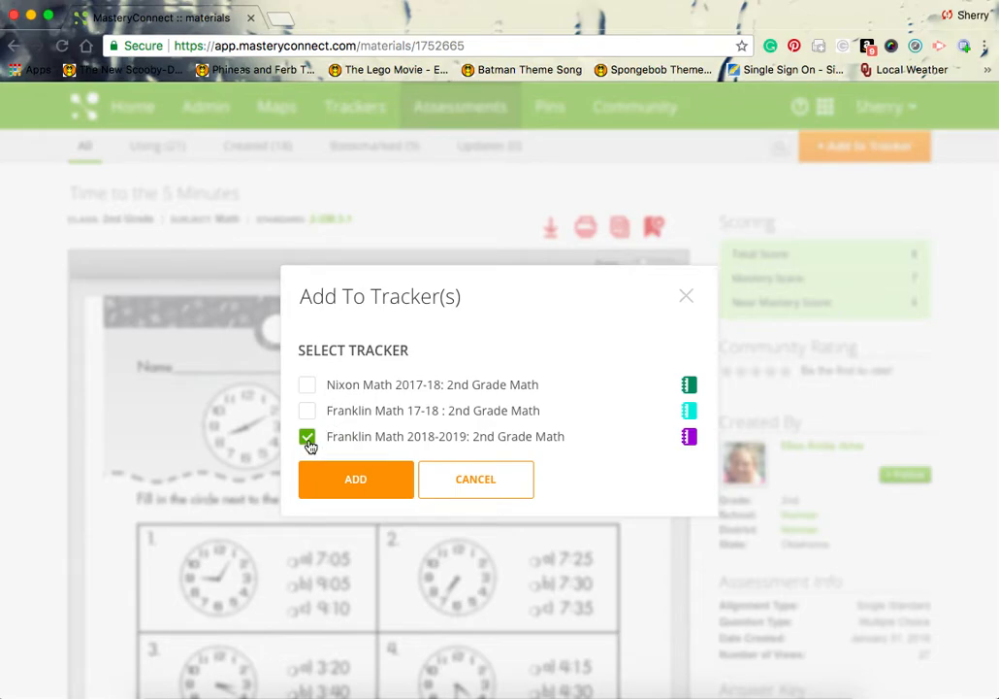
pyautogui.click(350, 482)
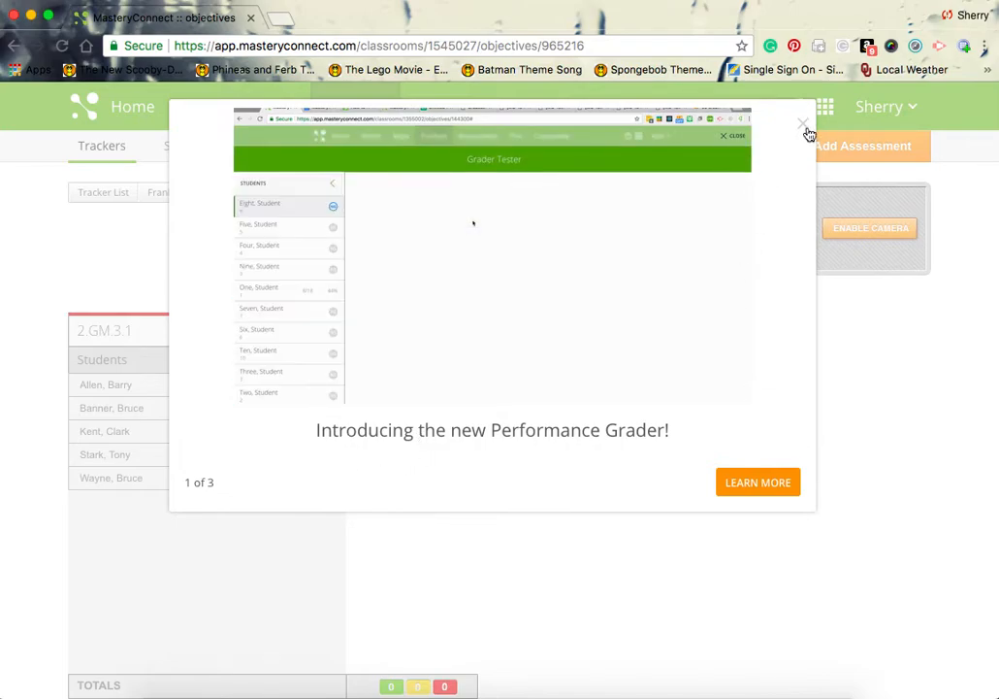
# Step: Dismiss the Performance Grader notice and show online test ID 201395 with its expiration choices
pyautogui.click(804, 125)
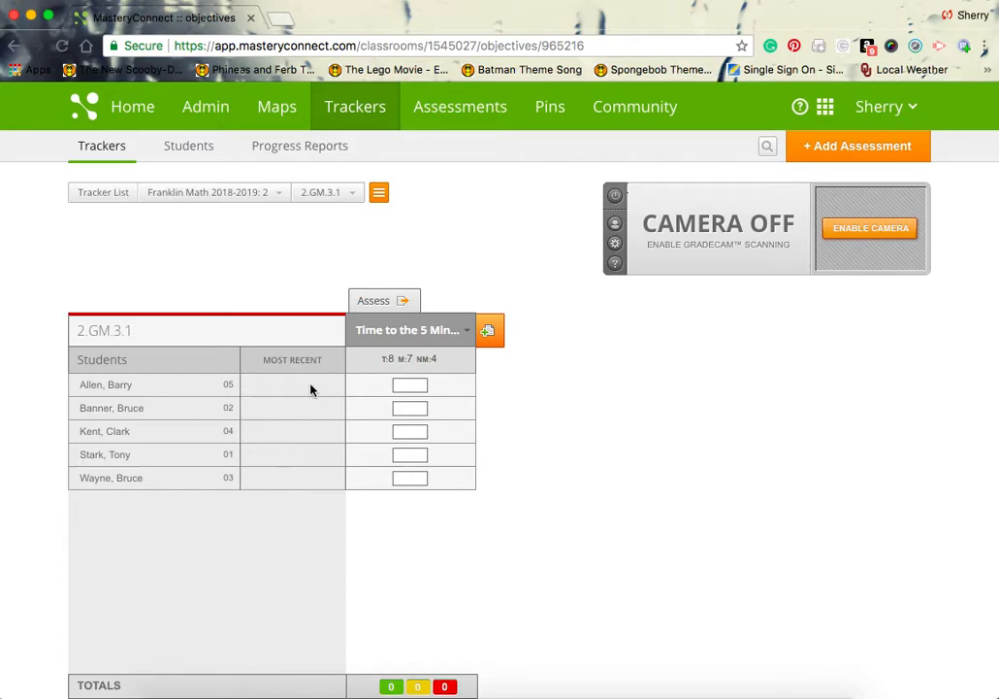
pyautogui.click(371, 305)
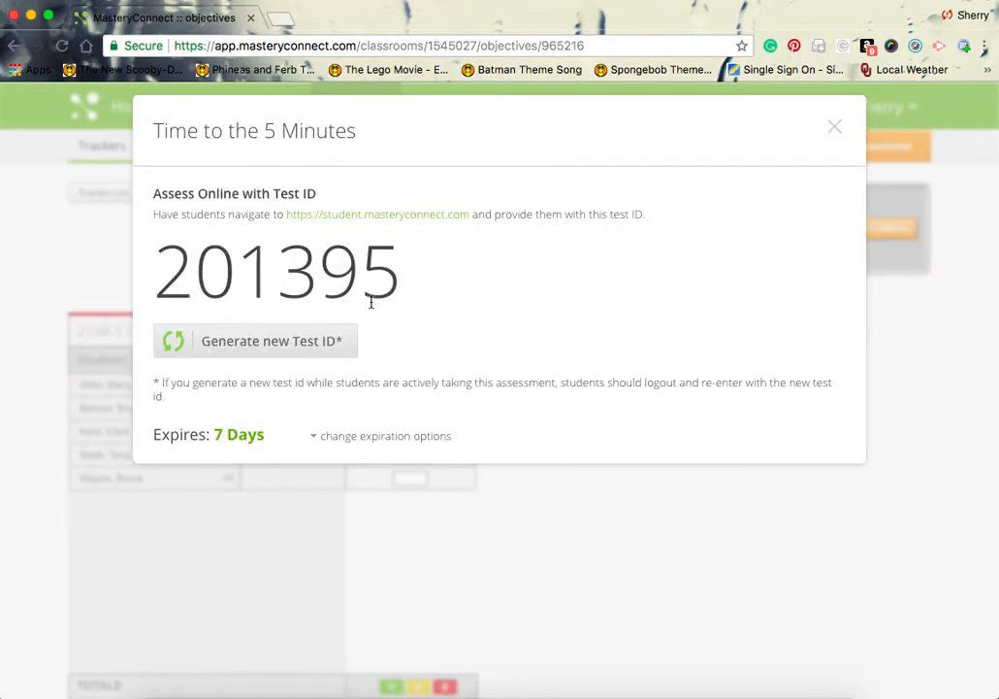
pyautogui.moveTo(155, 262); pyautogui.dragTo(396, 282)
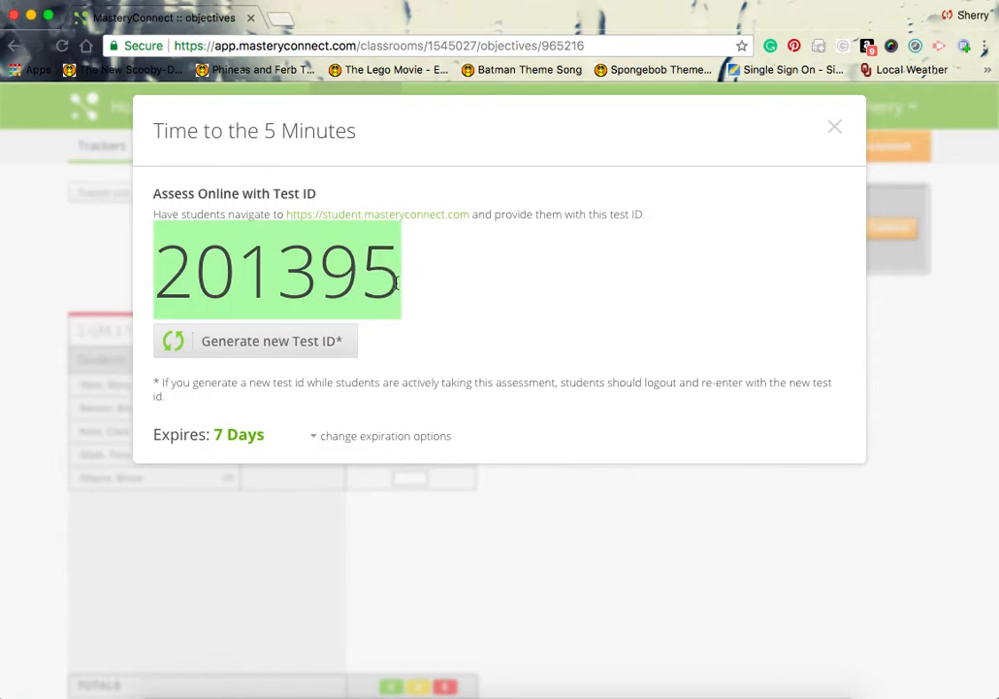
pyautogui.click(325, 438)
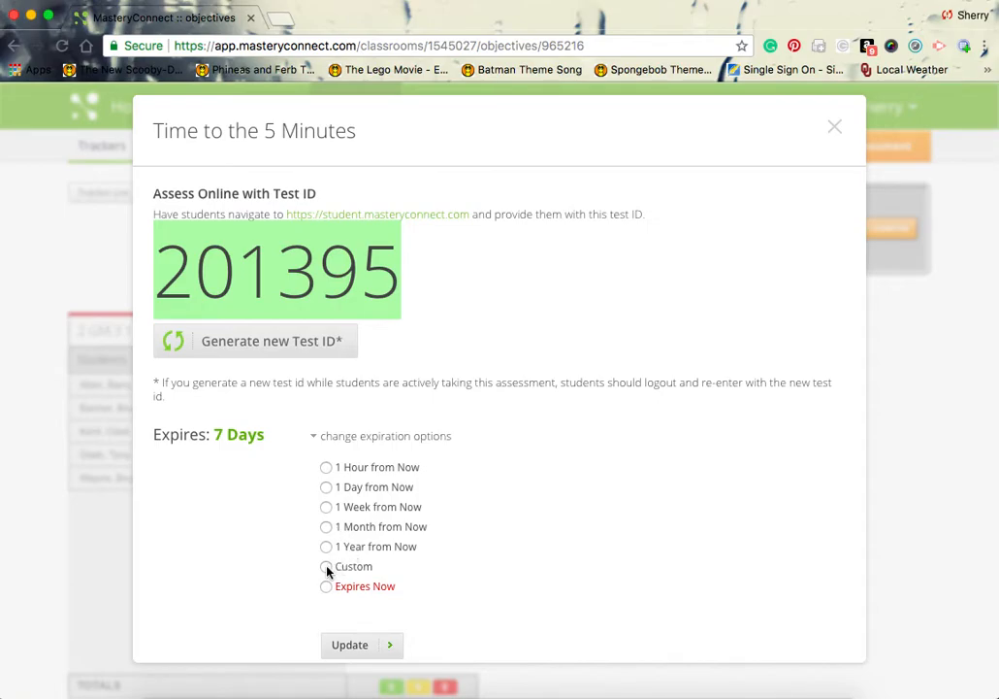
# Step: Update the test ID expiry to one month, generate new test ID 610105, and close the details
pyautogui.click(327, 509)
pyautogui.click(327, 527)
pyautogui.click(351, 646)
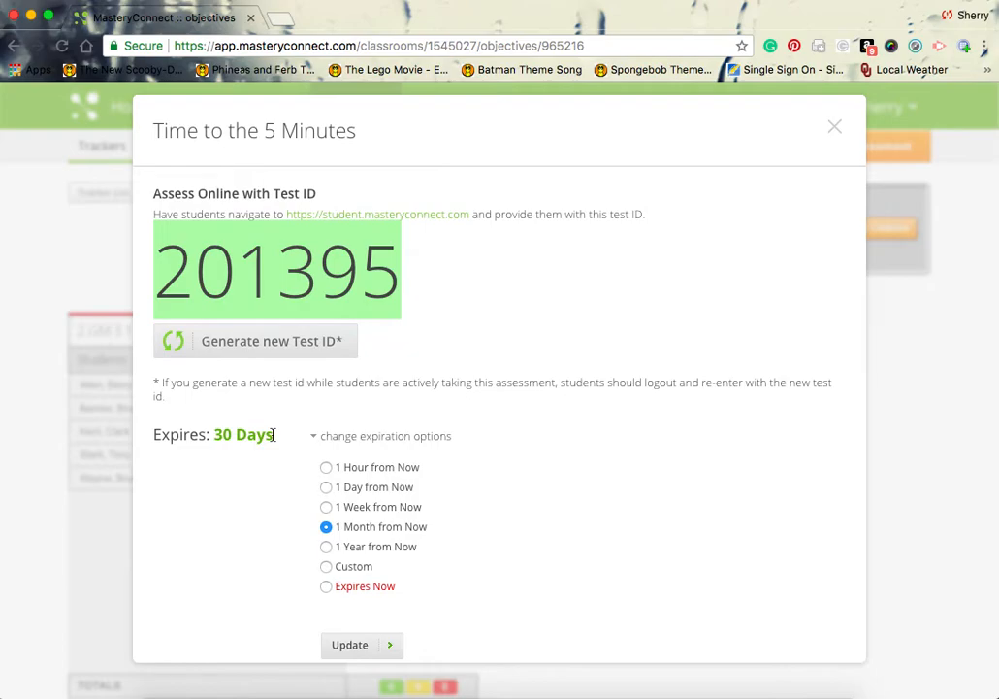
pyautogui.click(275, 343)
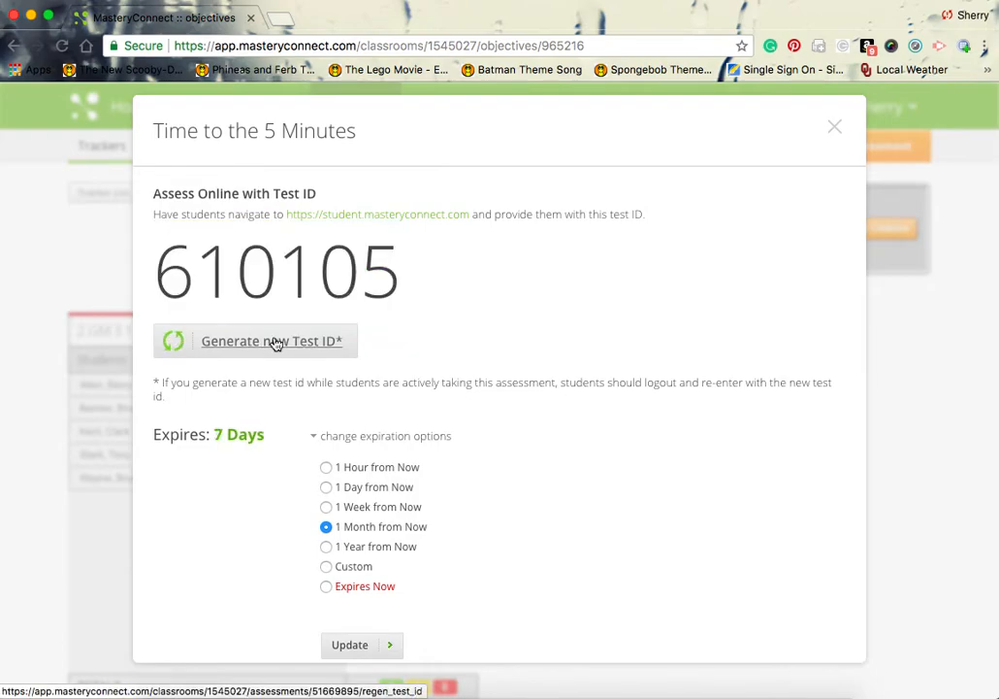
pyautogui.click(837, 130)
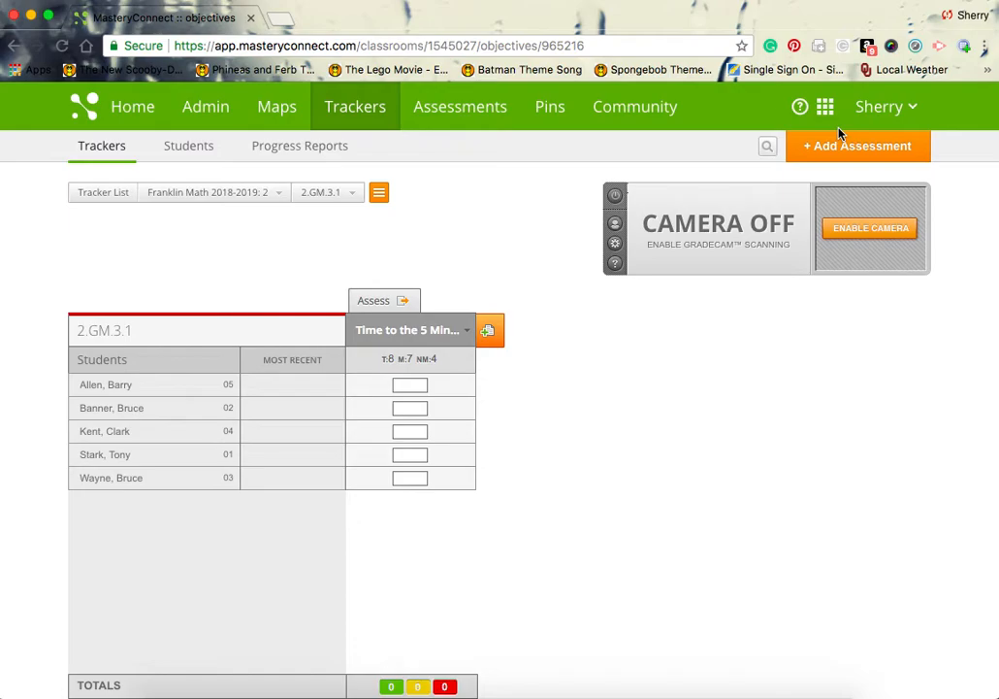
# Step: Recheck the online test ID 610105, then bring up the assessment column's action menu
pyautogui.click(385, 307)
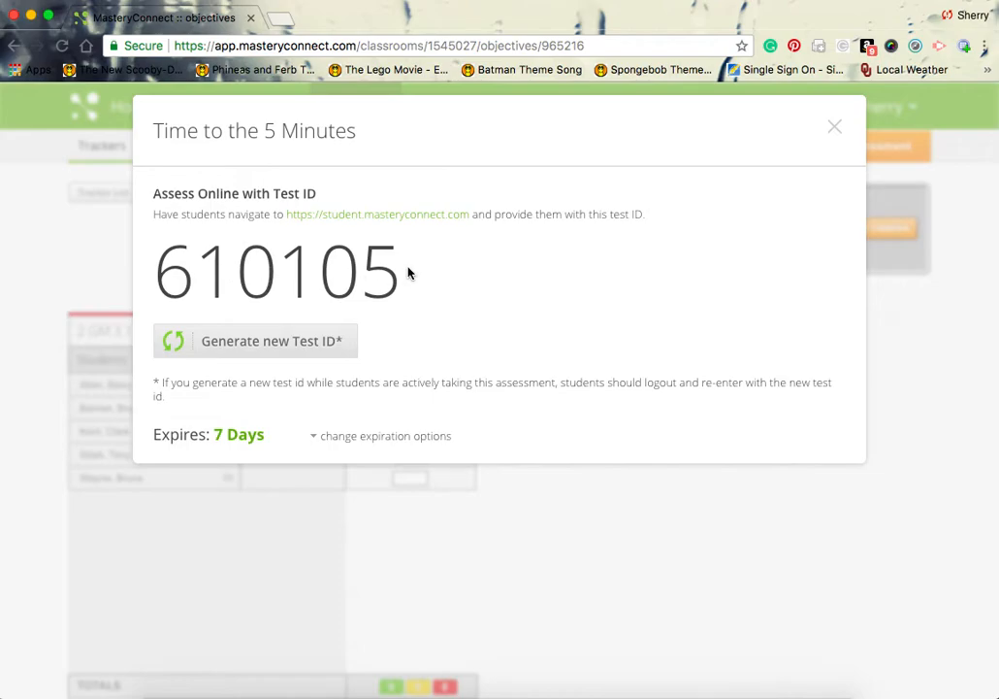
pyautogui.click(835, 134)
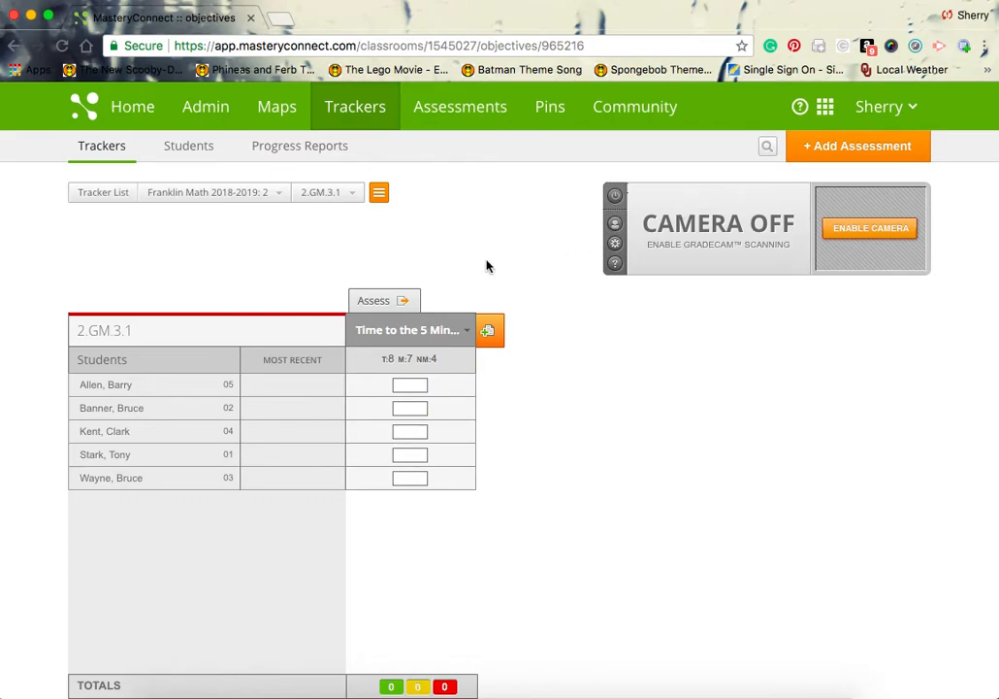
pyautogui.moveTo(405, 329)
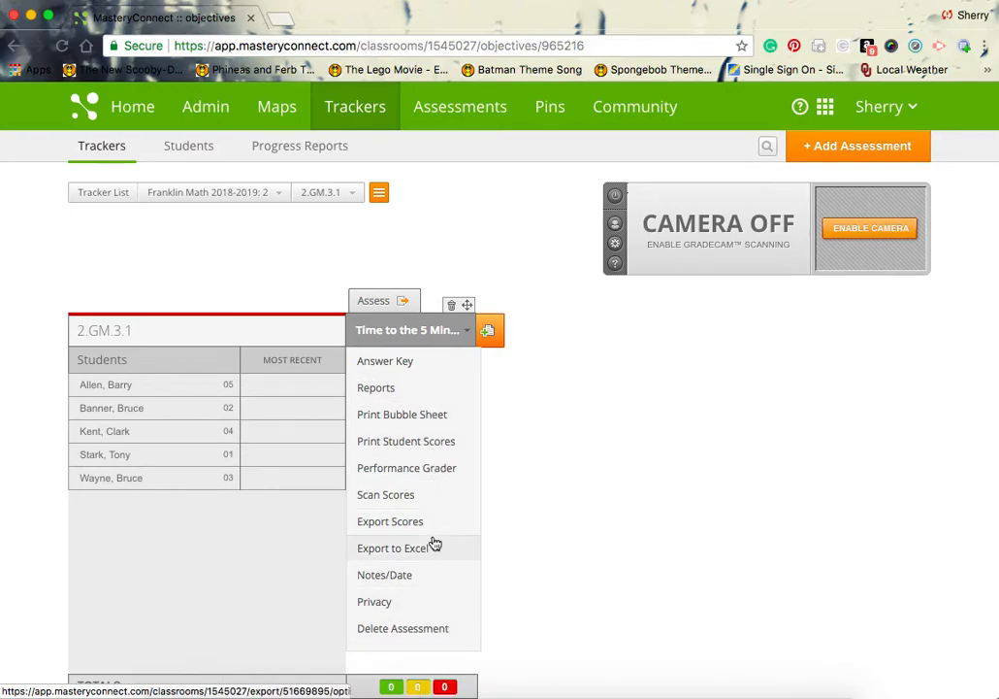
# Step: Choose Print Bubble Sheet from the Time to the 5 Minutes column menu
pyautogui.click(437, 423)
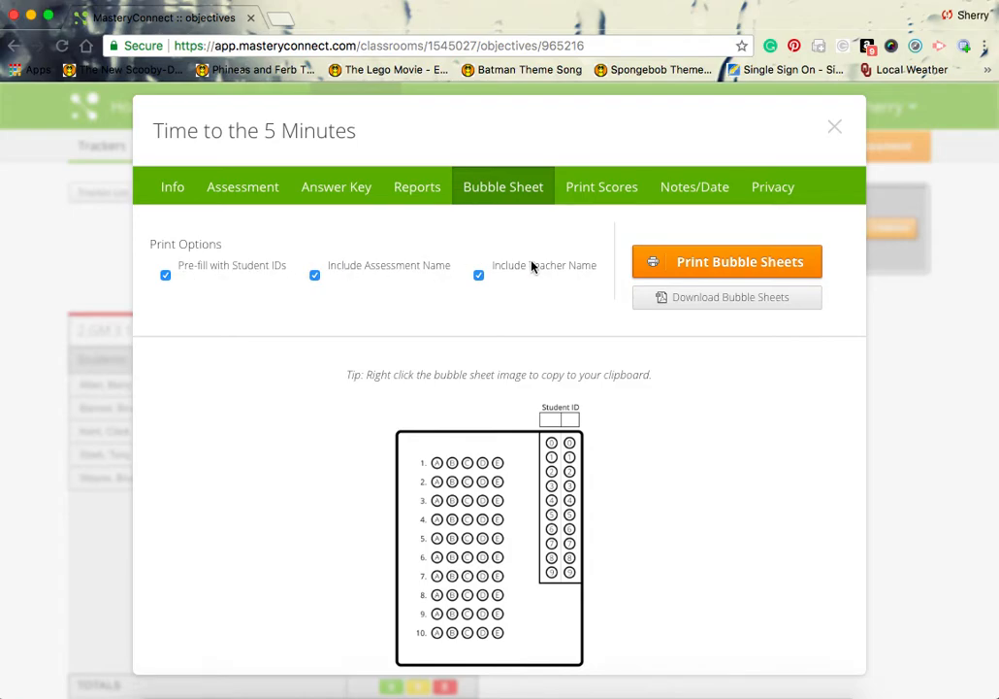
pyautogui.click(747, 264)
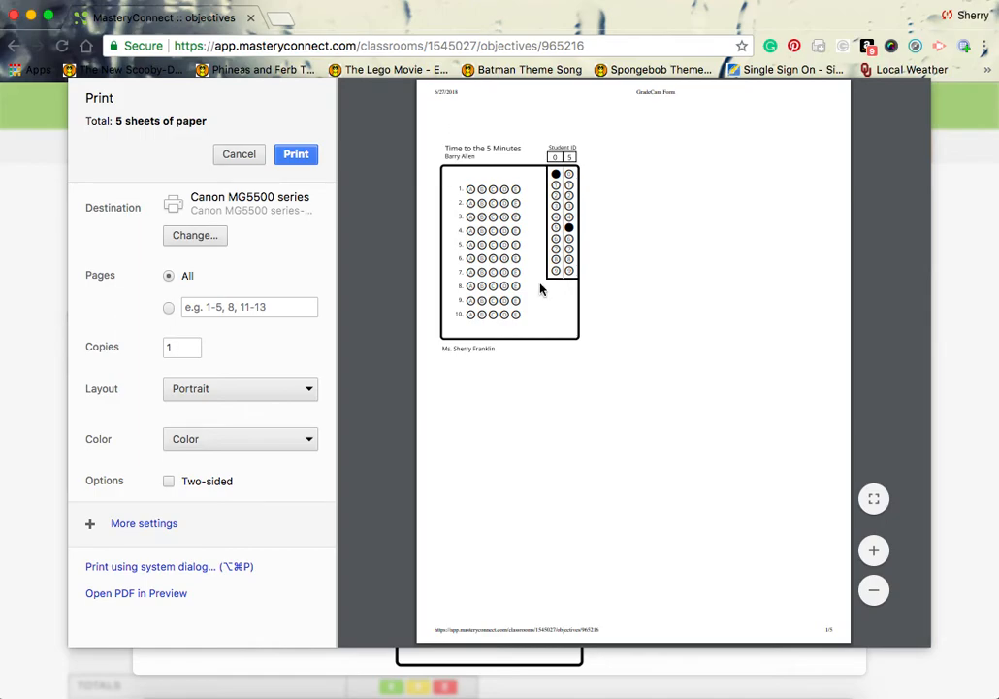
pyautogui.scroll(-10, 571, 330)
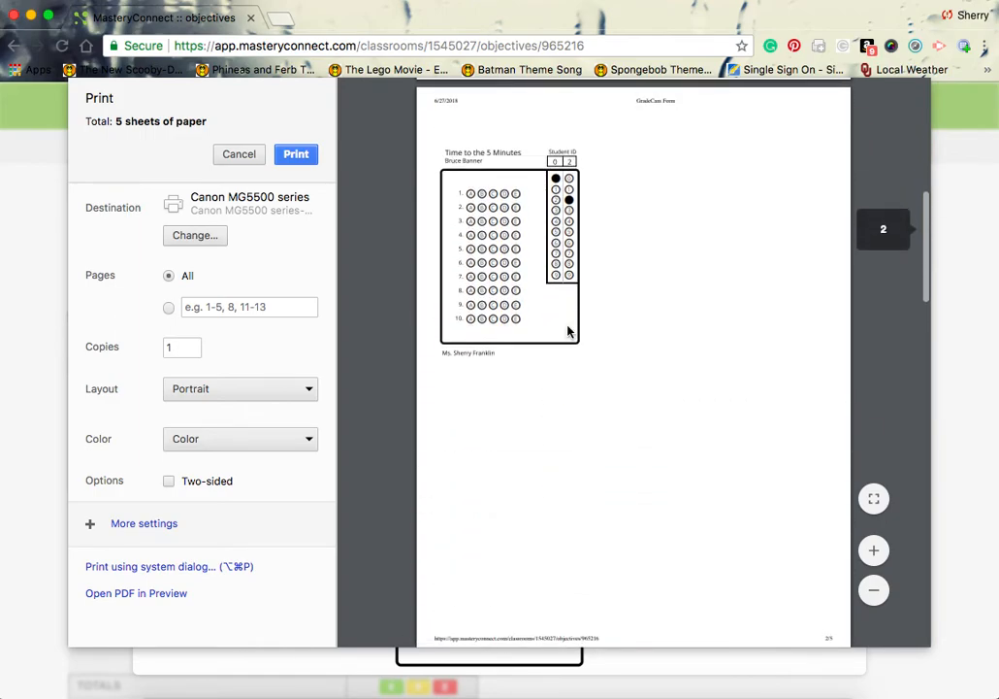
pyautogui.scroll(-6, 570, 330)
pyautogui.click(244, 155)
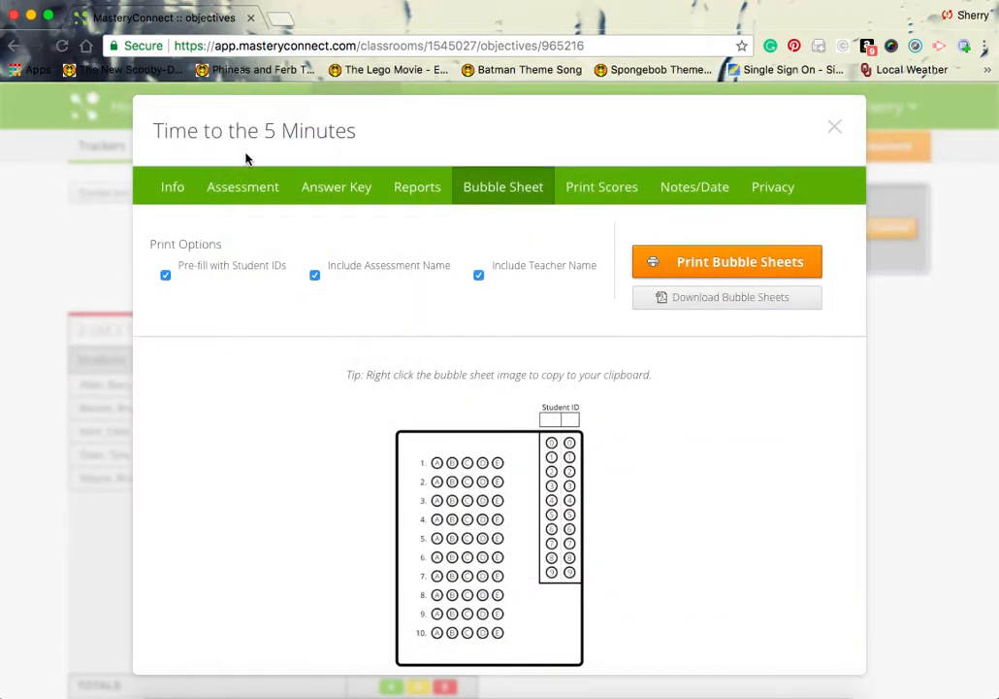
# Step: Preview the Time to the 5 Minutes worksheet on the Assessment tab, then close the dialog
pyautogui.click(276, 188)
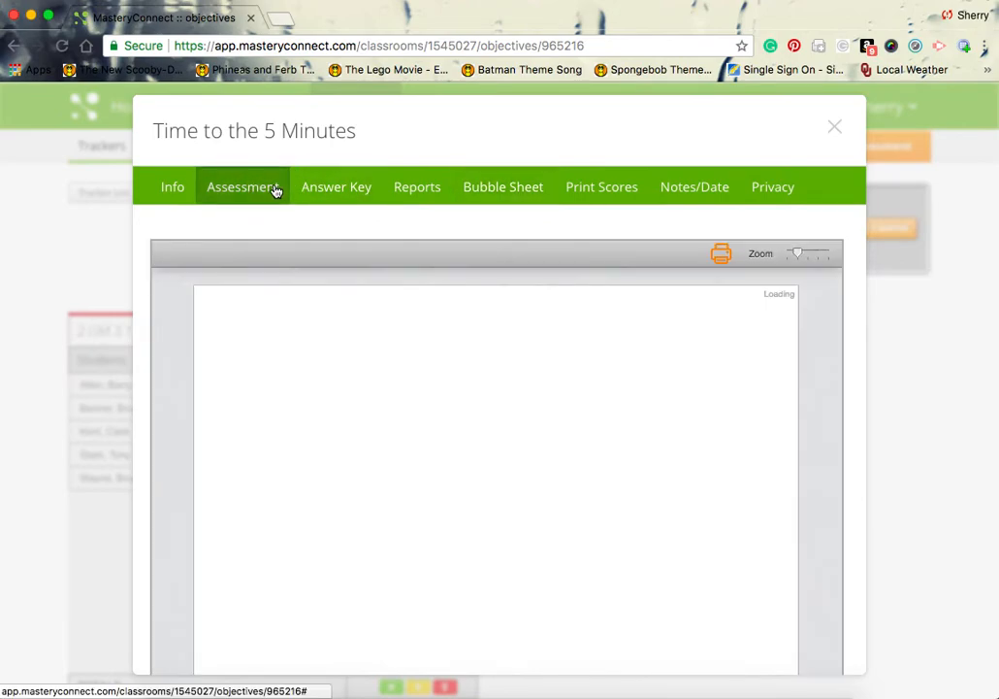
pyautogui.scroll(-5, 679, 439)
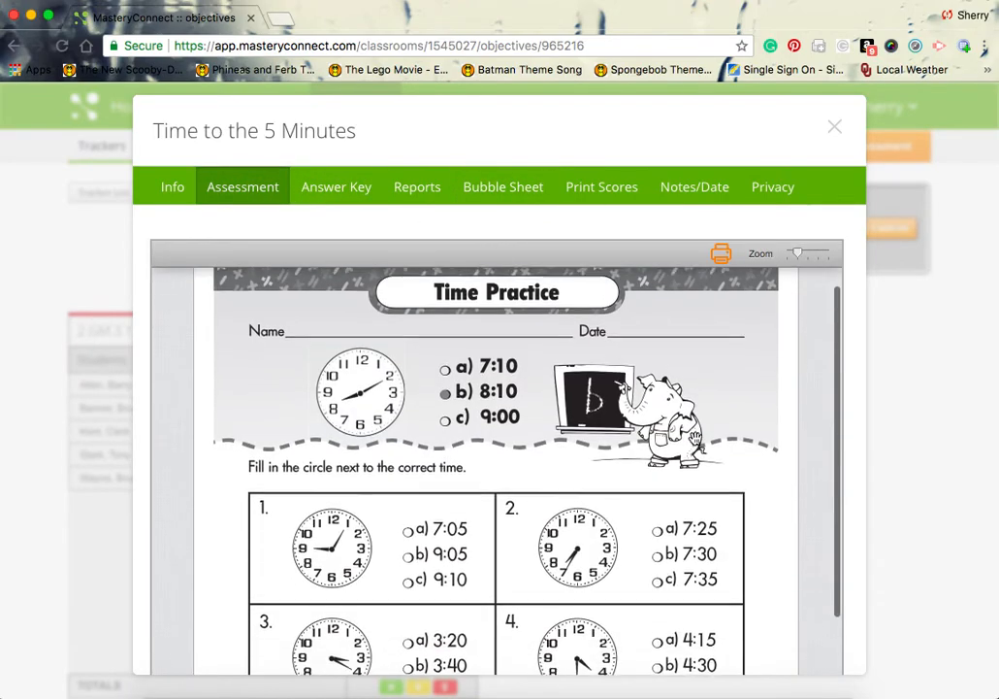
pyautogui.scroll(-6, 695, 438)
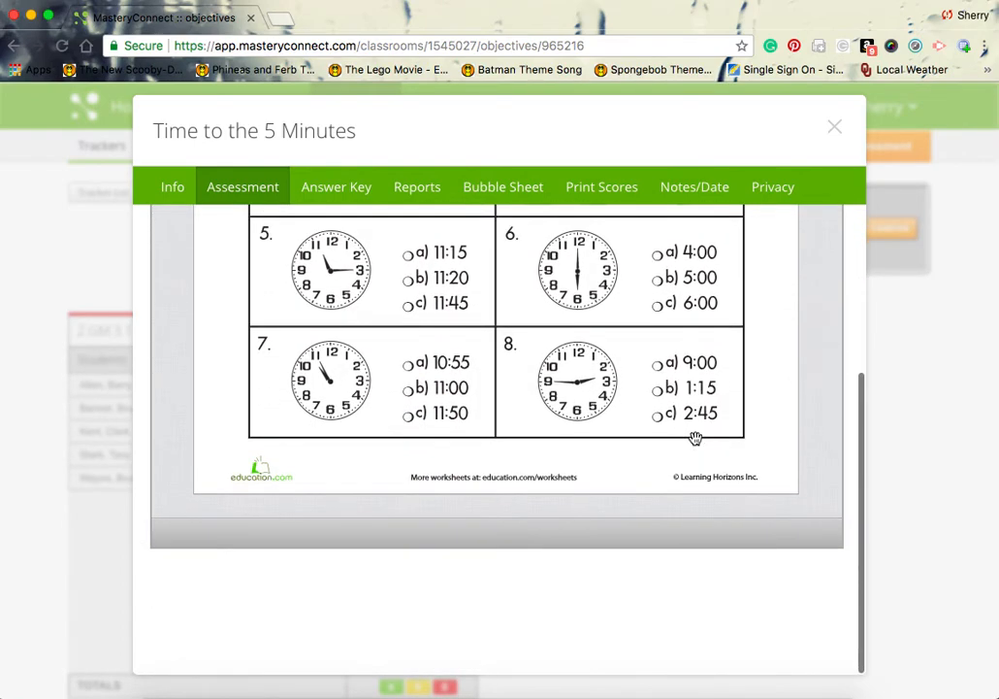
pyautogui.scroll(10, 696, 438)
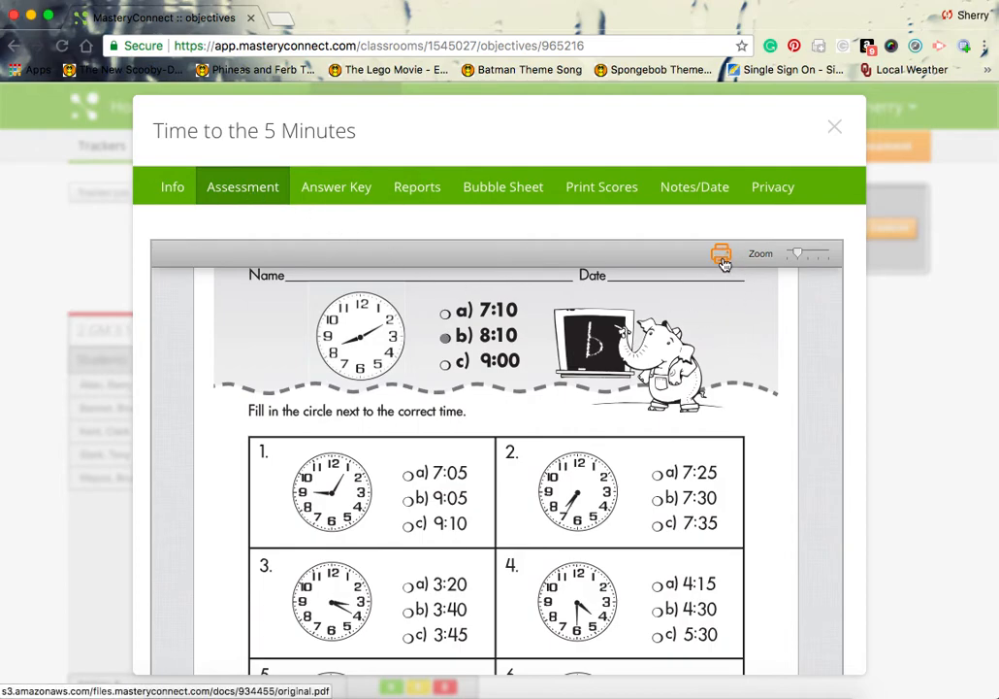
pyautogui.click(837, 128)
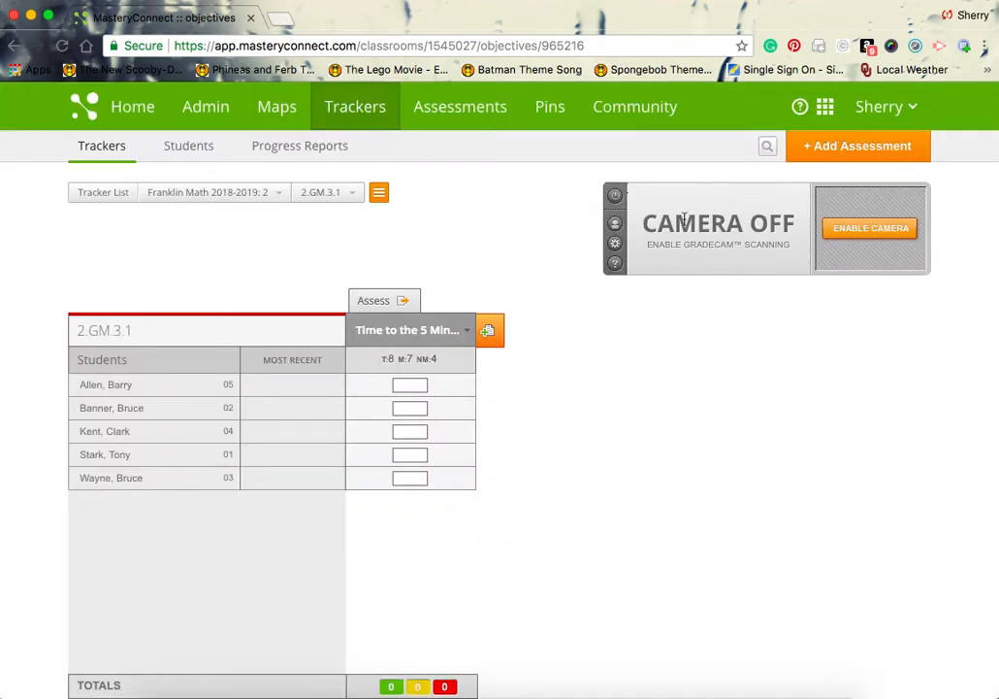
pyautogui.moveTo(424, 341)
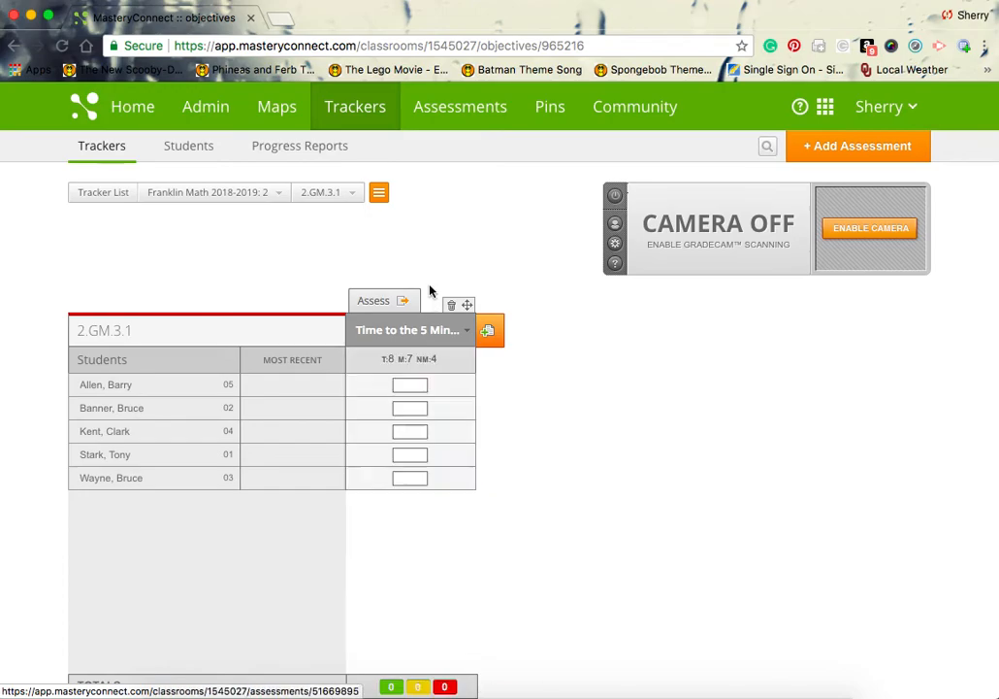
pyautogui.click(222, 196)
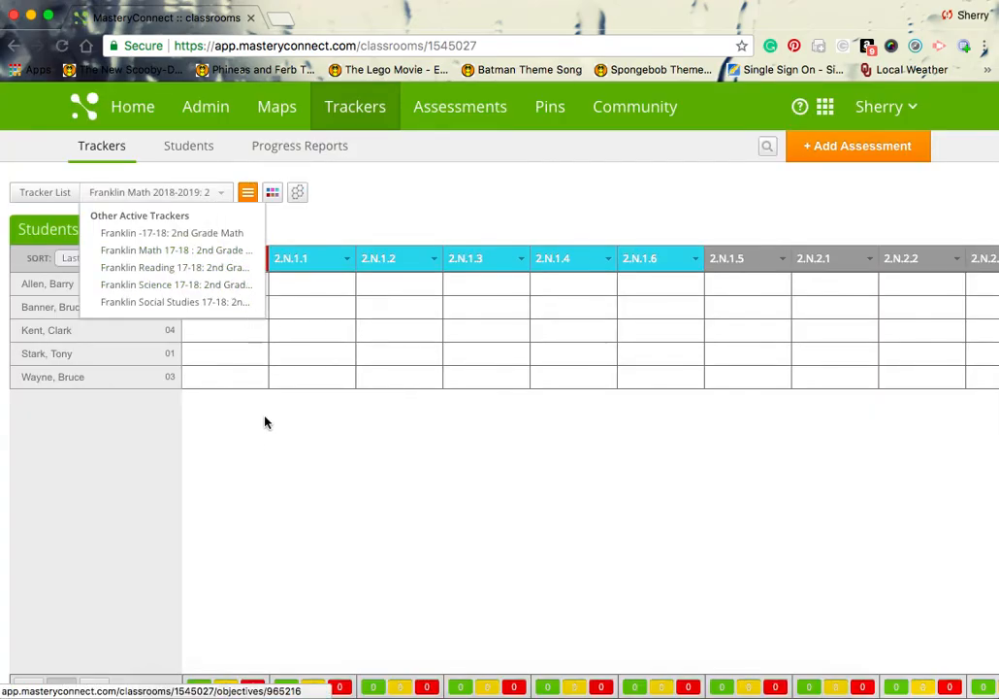
pyautogui.moveTo(241, 269)
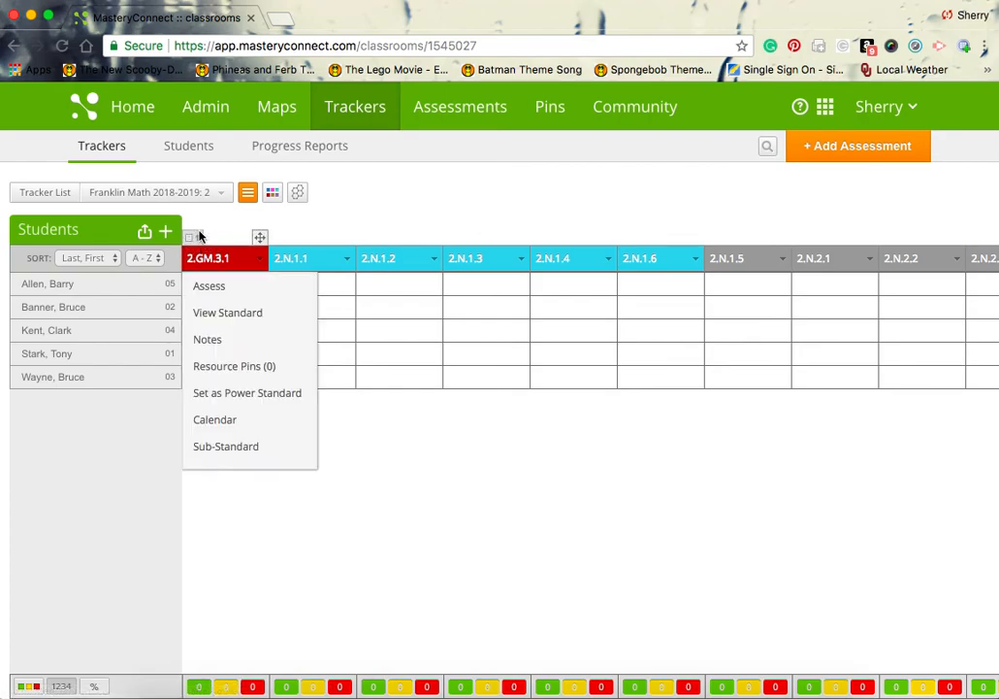
pyautogui.click(219, 262)
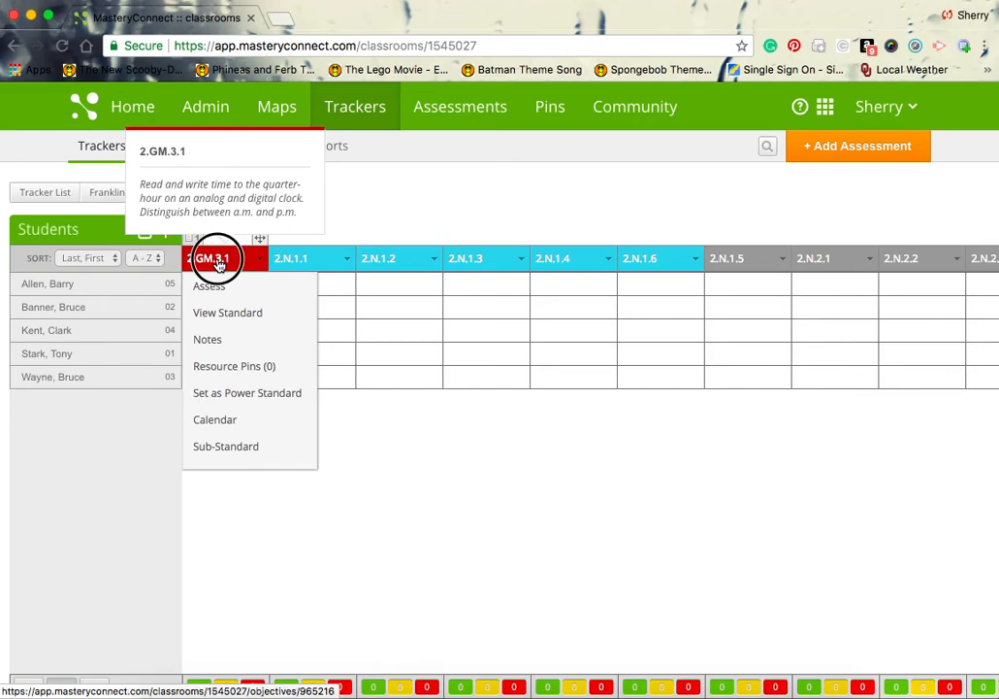